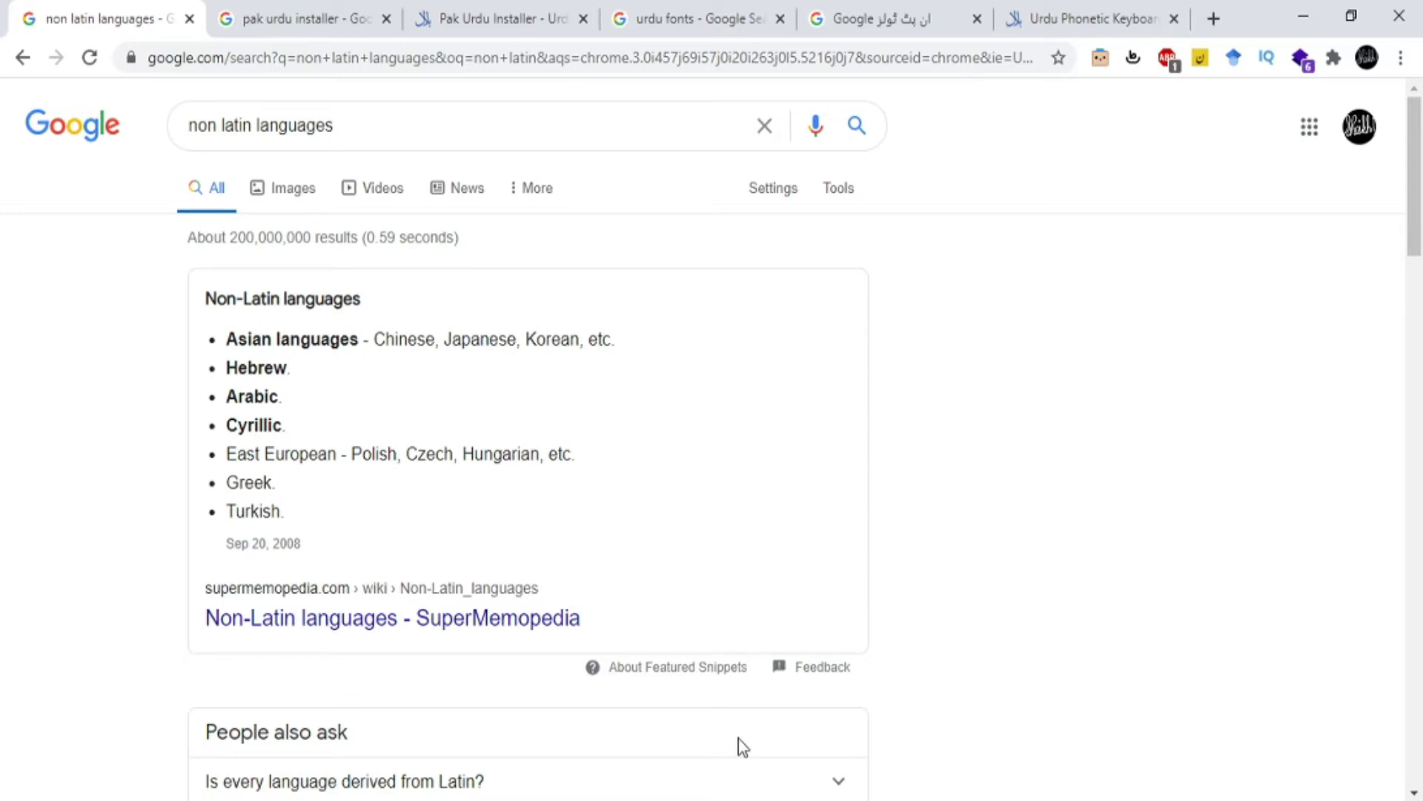
Step: Open the online try-out page of the Urdu Google Input Tools site at its text box
{"action": "left_click", "coordinate": [839, 3]}
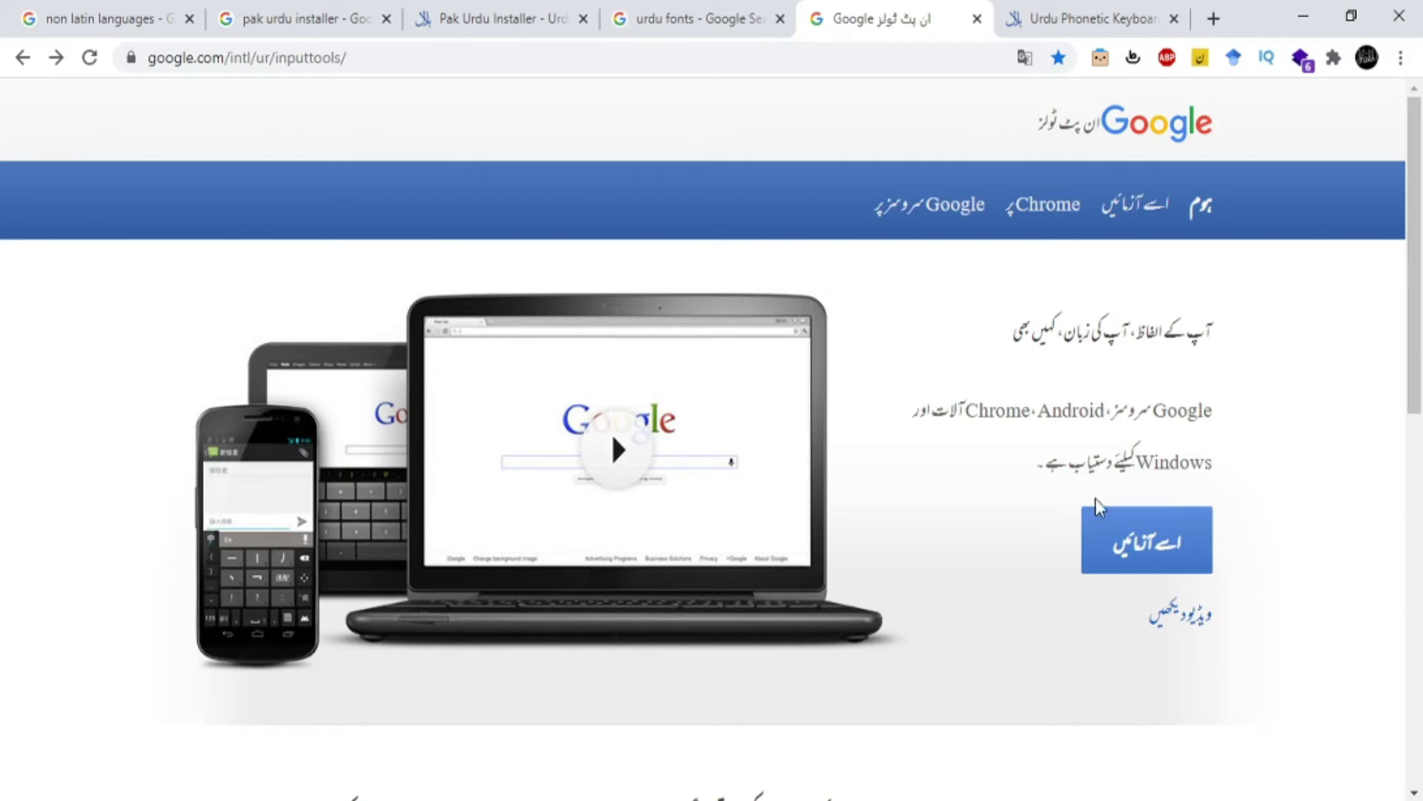
{"action": "left_click", "coordinate": [1119, 543]}
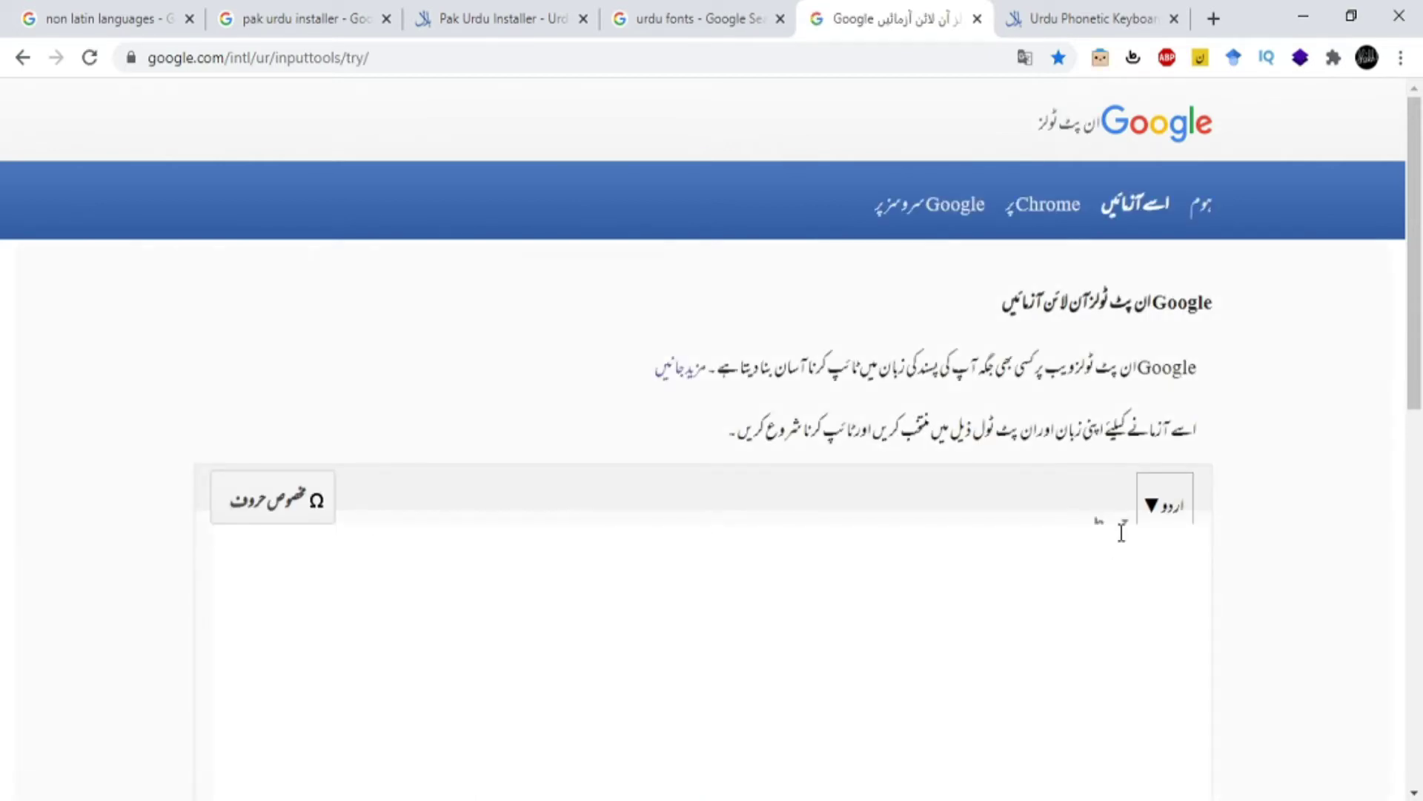
{"action": "left_click_drag", "start_coordinate": [1418, 328], "coordinate": [1418, 437]}
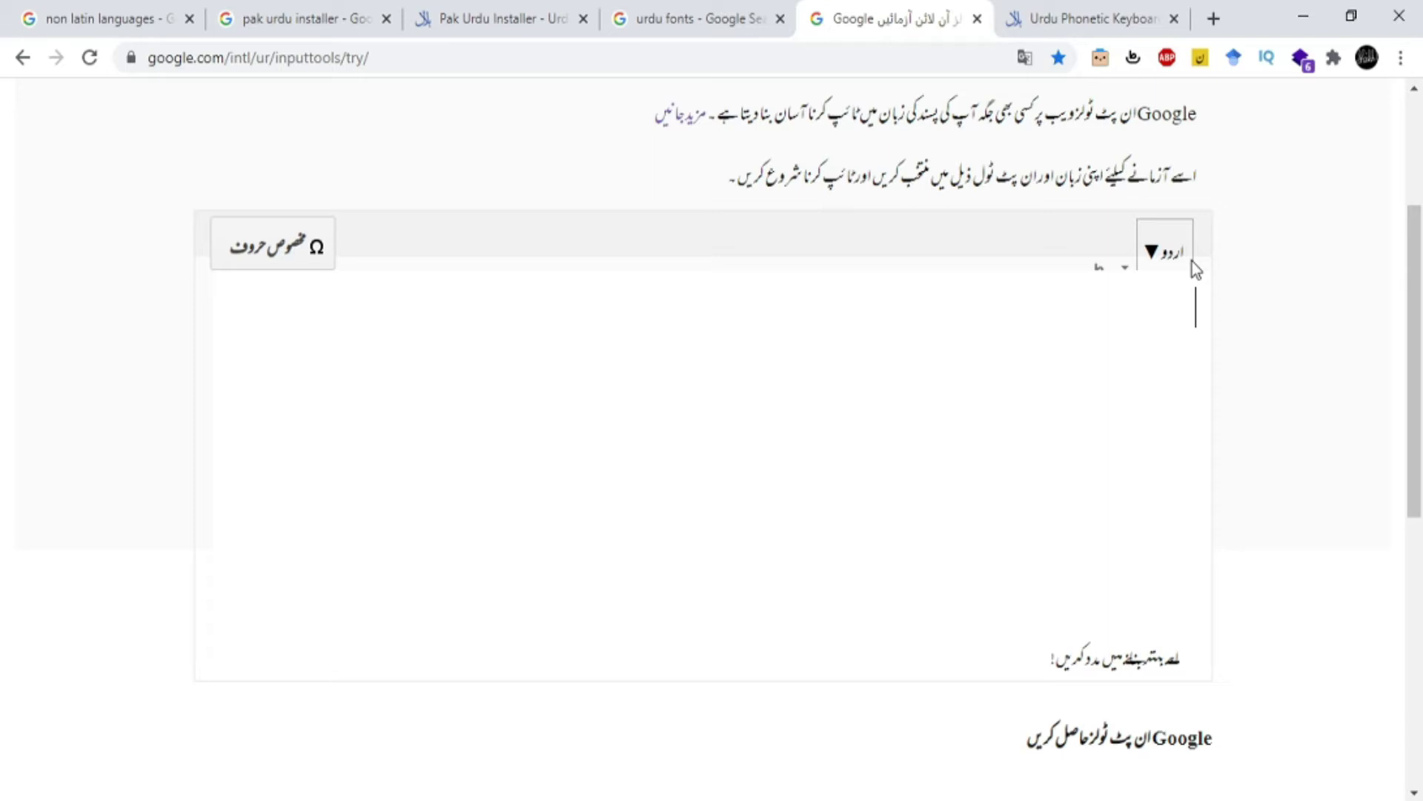
Step: Look through the list of available input languages and close it with Urdu still chosen
{"action": "left_click", "coordinate": [1152, 256]}
{"action": "scroll", "coordinate": [1160, 265], "scroll_direction": "down", "scroll_amount": 6}
{"action": "scroll", "coordinate": [1162, 266], "scroll_direction": "up", "scroll_amount": 5}
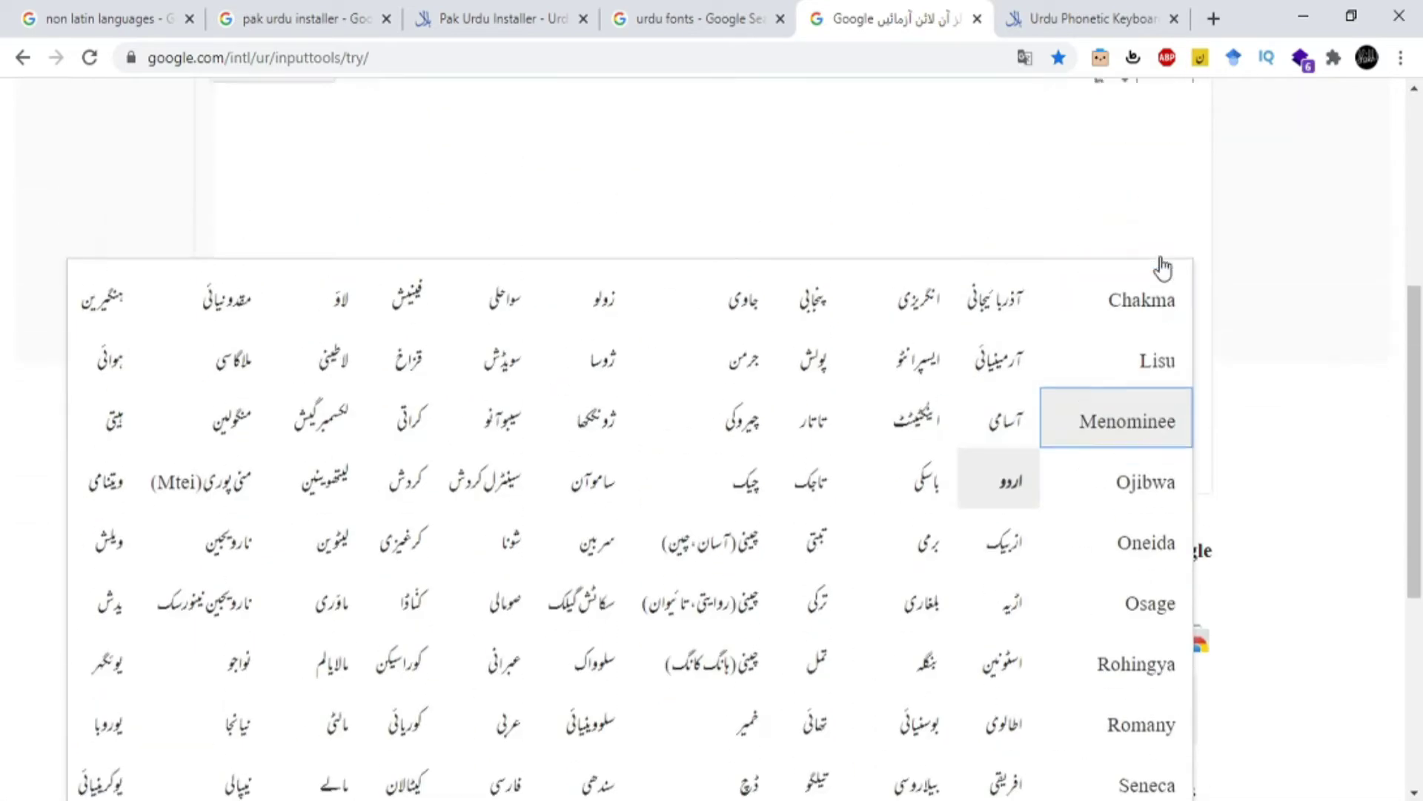
{"action": "scroll", "coordinate": [1253, 295], "scroll_direction": "down", "scroll_amount": 1}
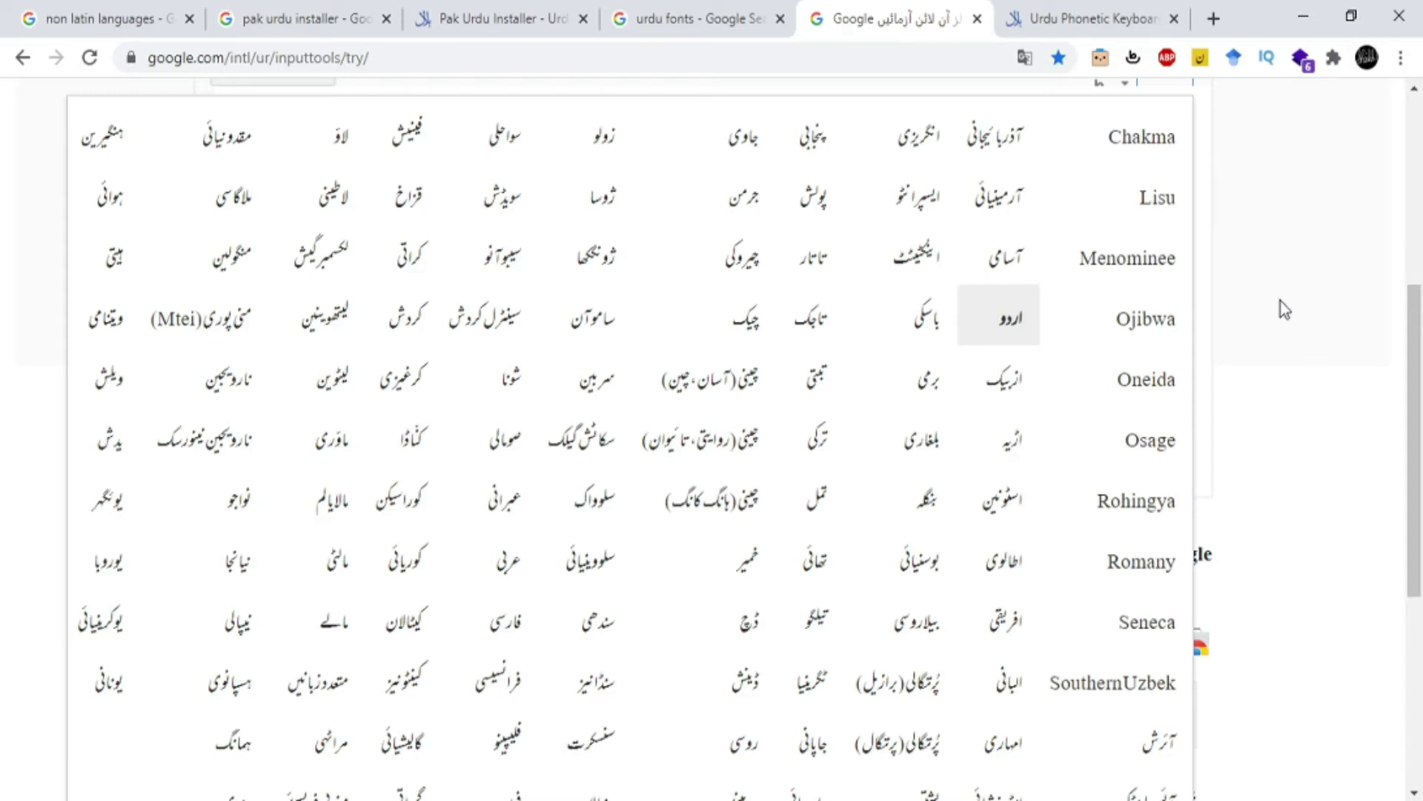
{"action": "left_click", "coordinate": [1282, 300]}
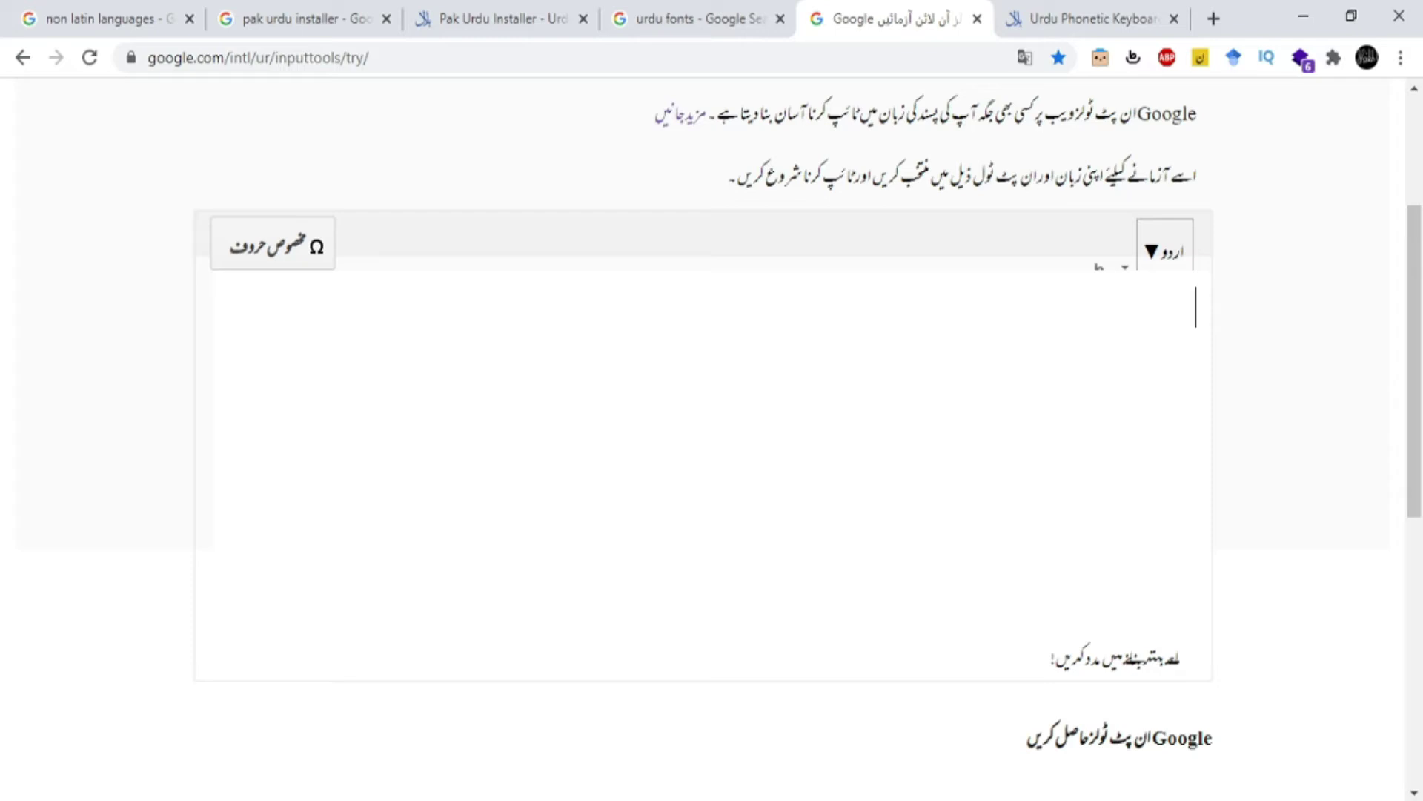
Step: Write "اردو کیسے لکھیں" in the text box by transliterating "urdu kaisay likhain", and select the whole phrase
{"action": "type", "text": "urdu"}
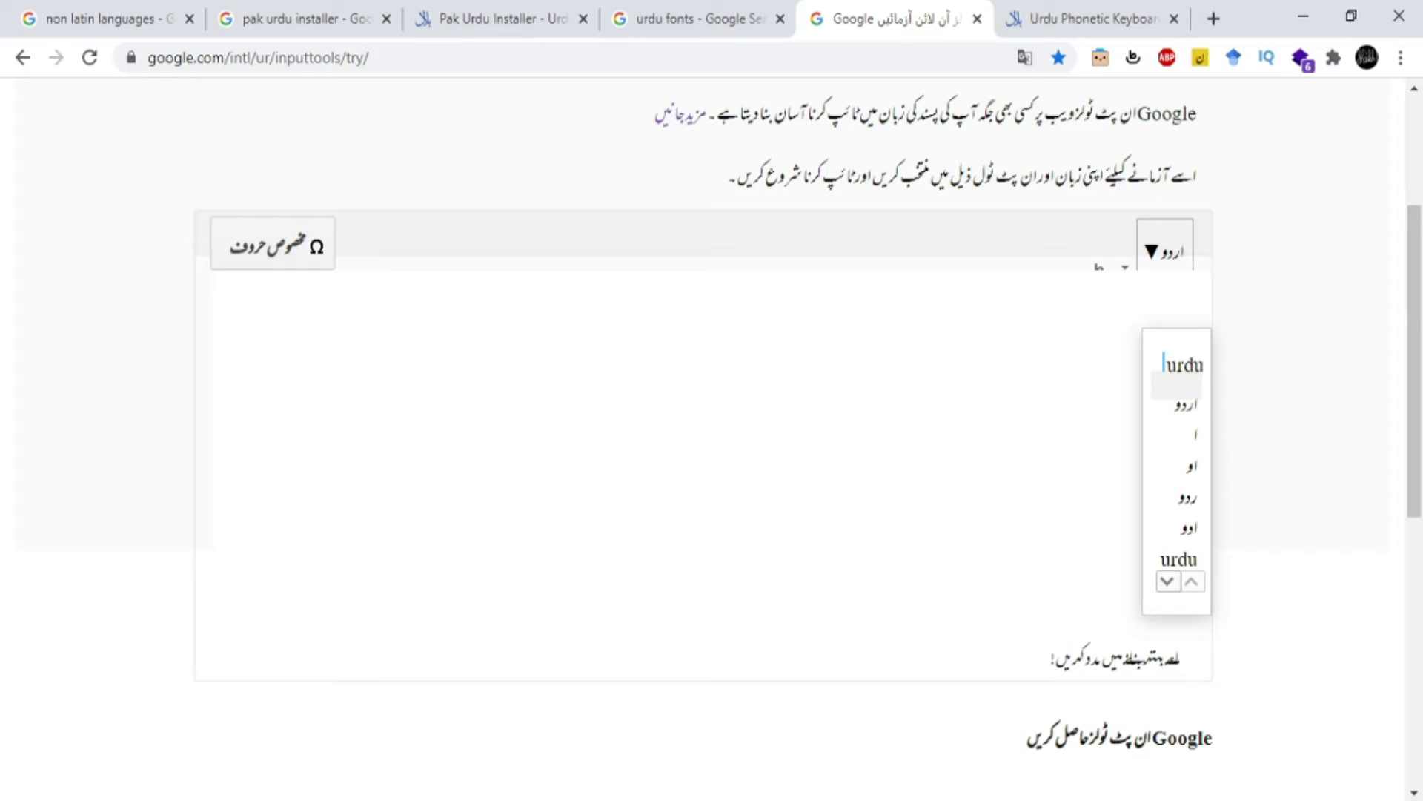
{"action": "key", "text": "Return"}
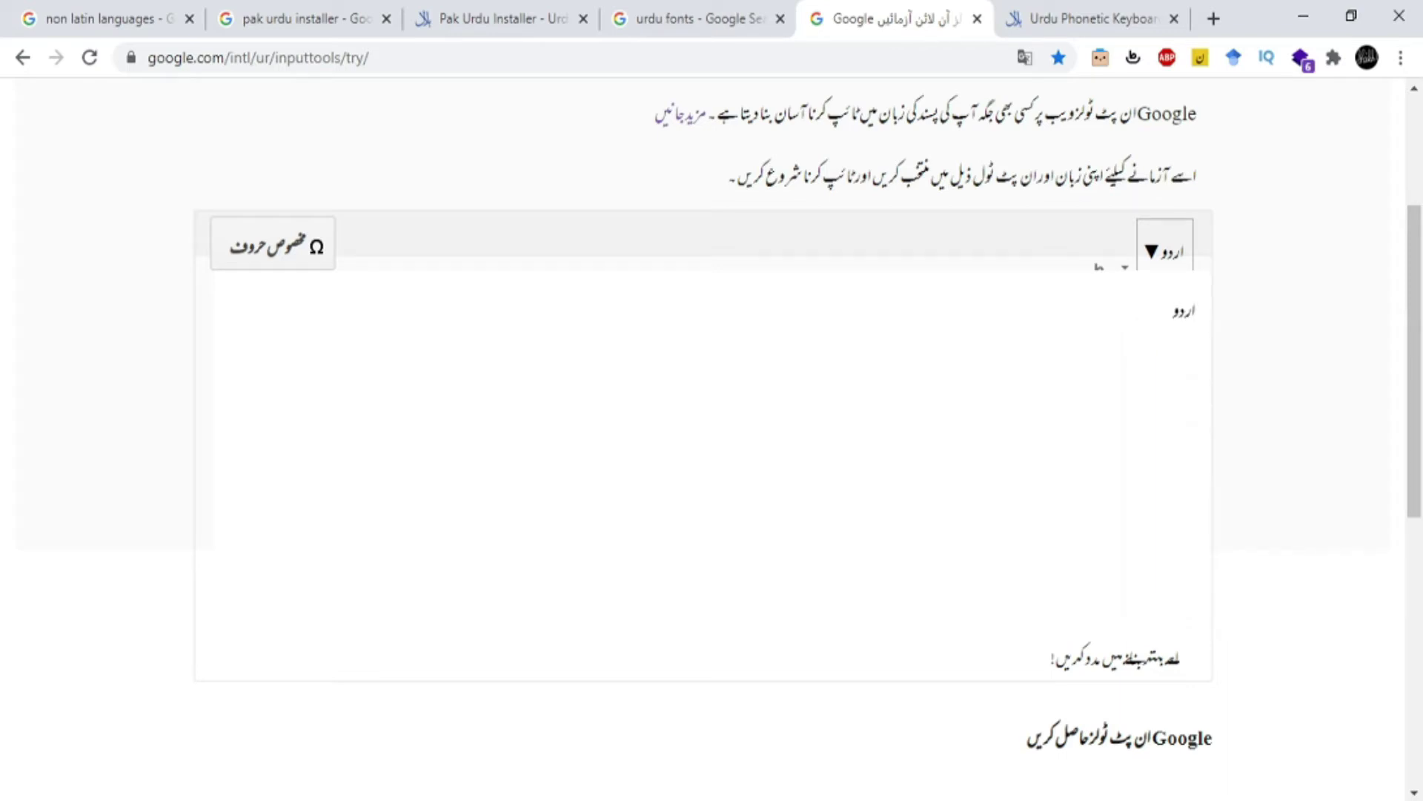
{"action": "type", "text": "kaisa"}
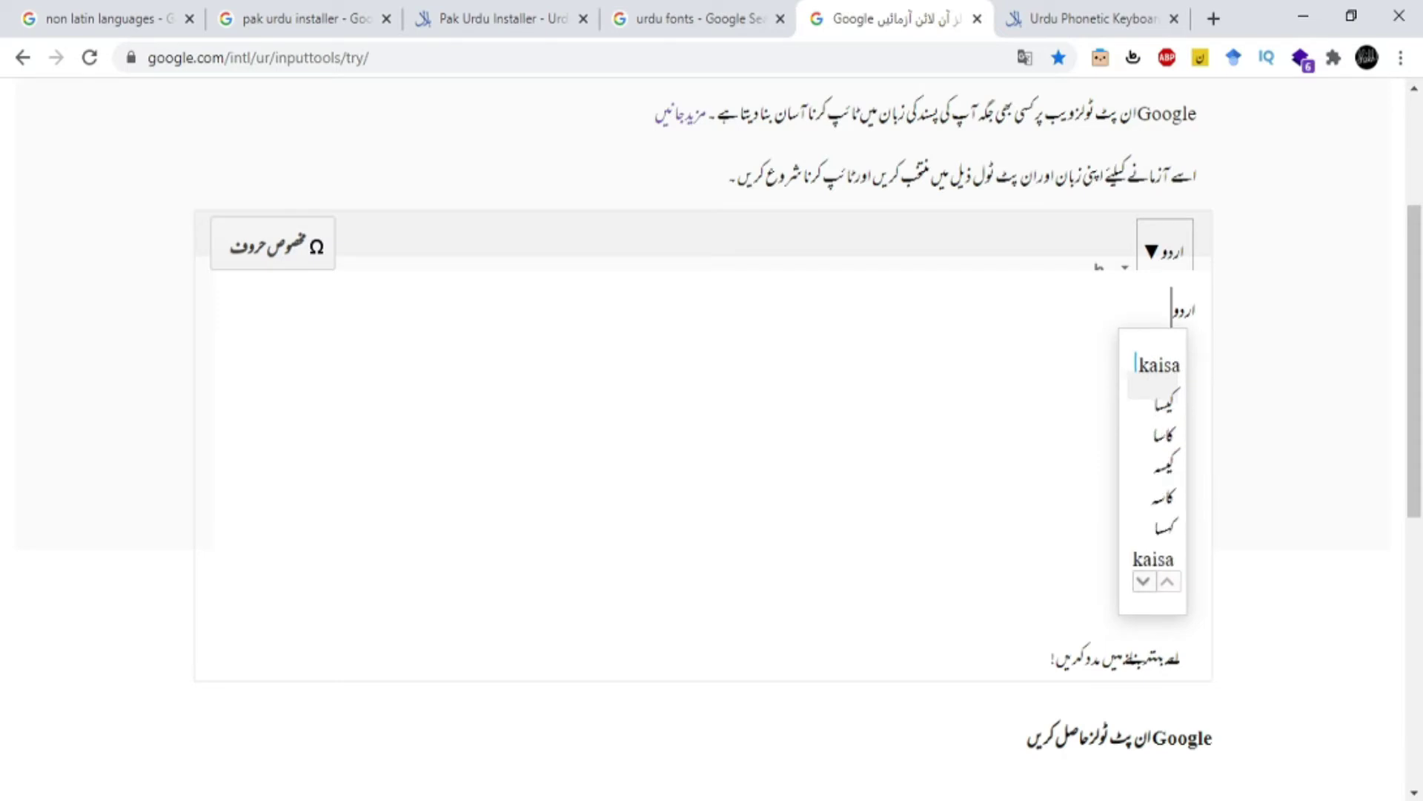
{"action": "type", "text": "y"}
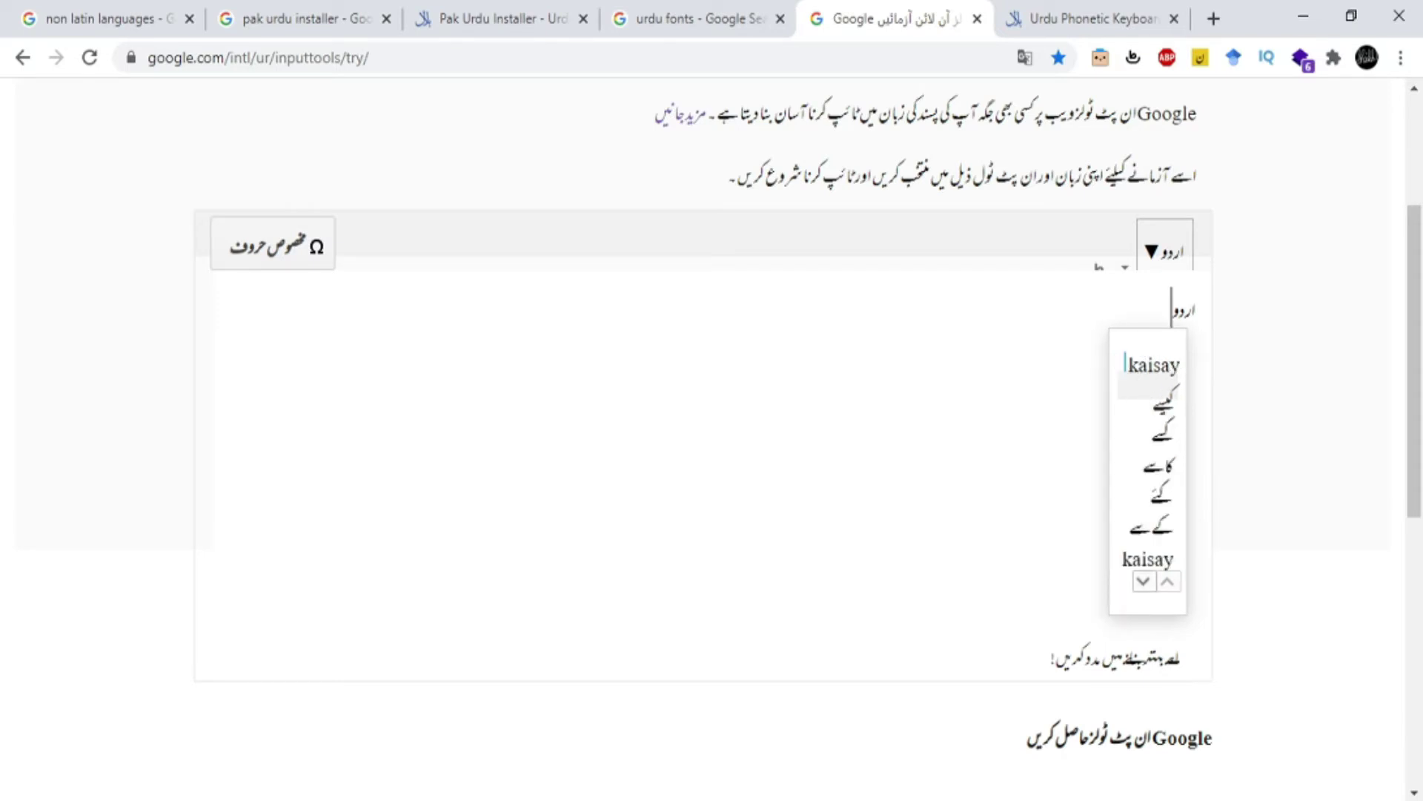
{"action": "key", "text": "space"}
{"action": "type", "text": "likhain"}
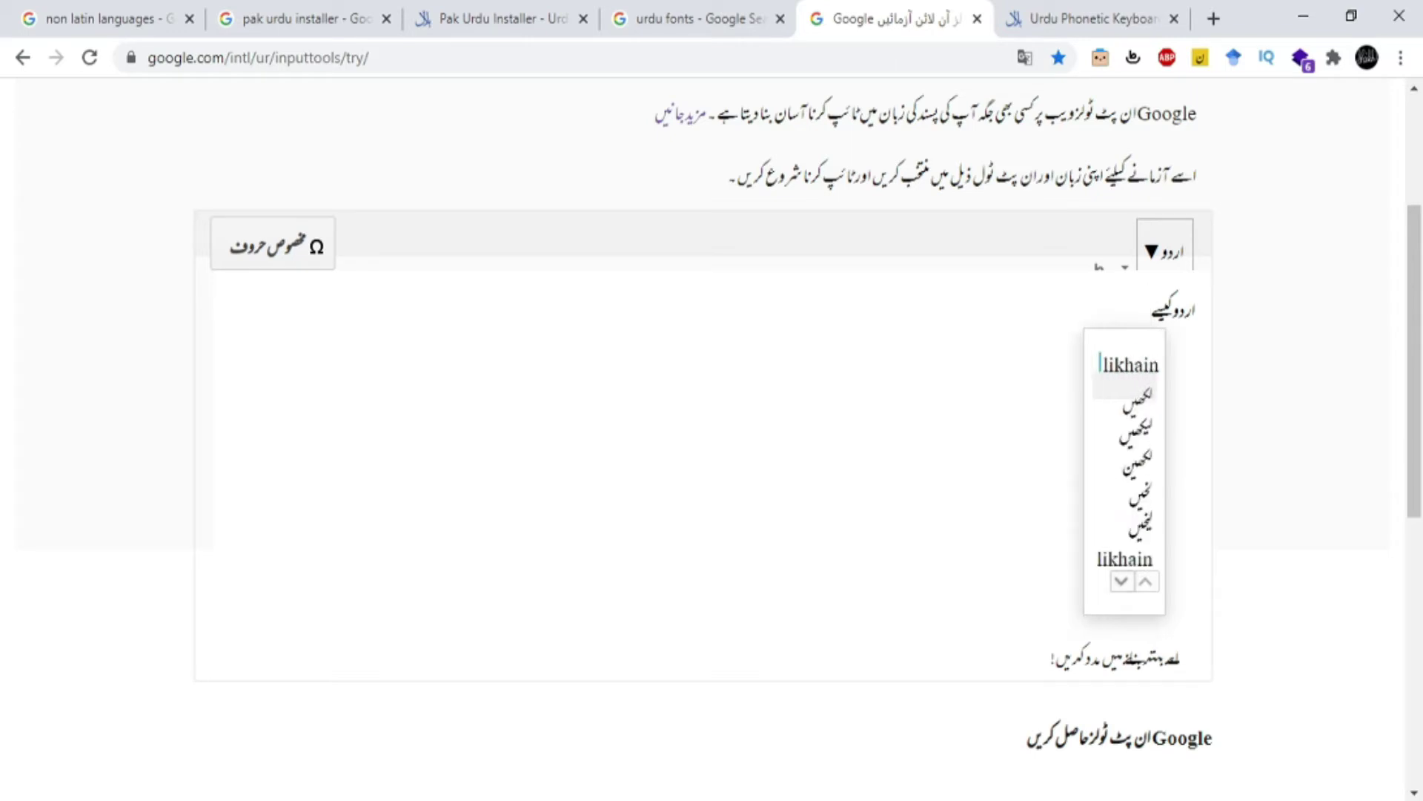
{"action": "key", "text": "space"}
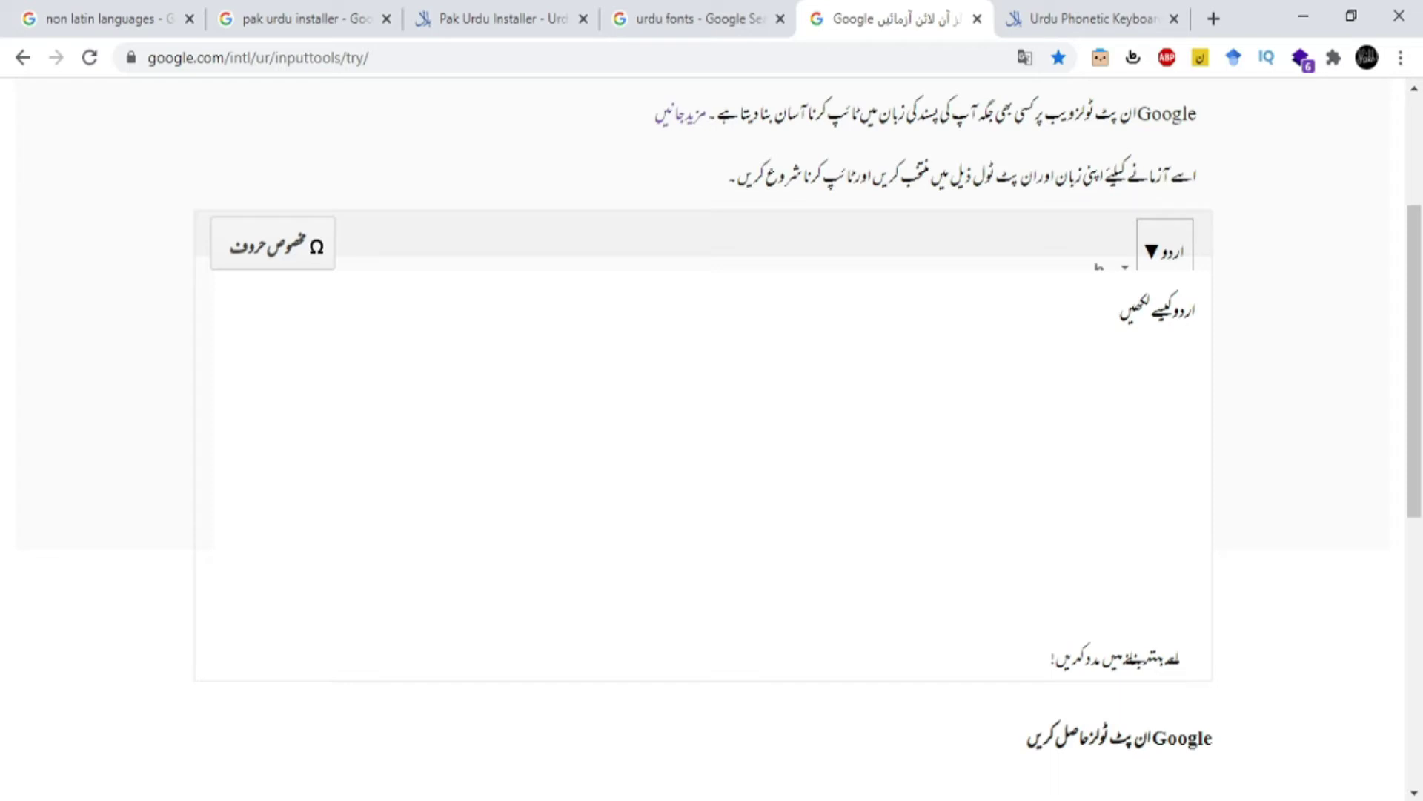
{"action": "key", "text": "ctrl+a"}
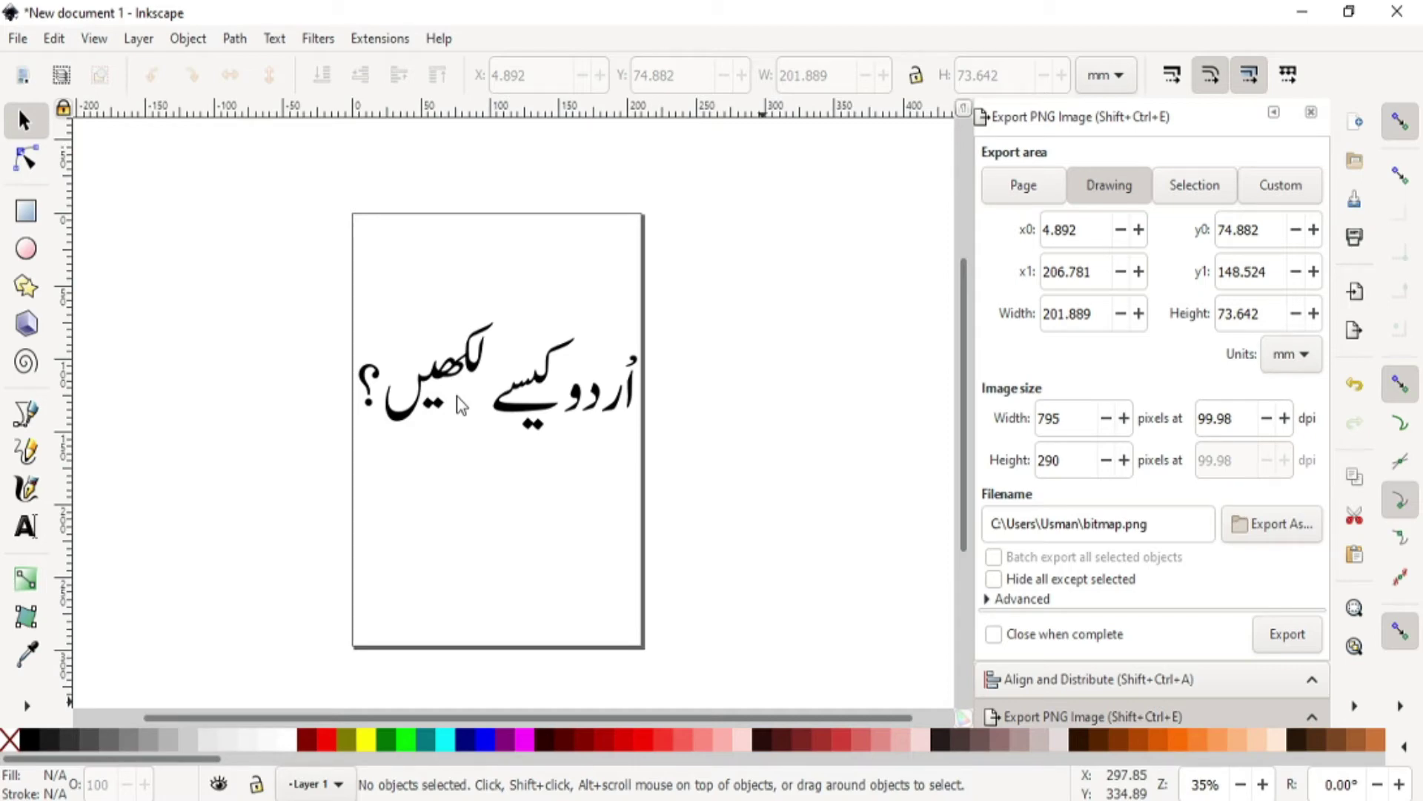
Step: In Inkscape, create a flowed text frame near the top of the page and paste the Urdu phrase into it
{"action": "left_click", "coordinate": [35, 527]}
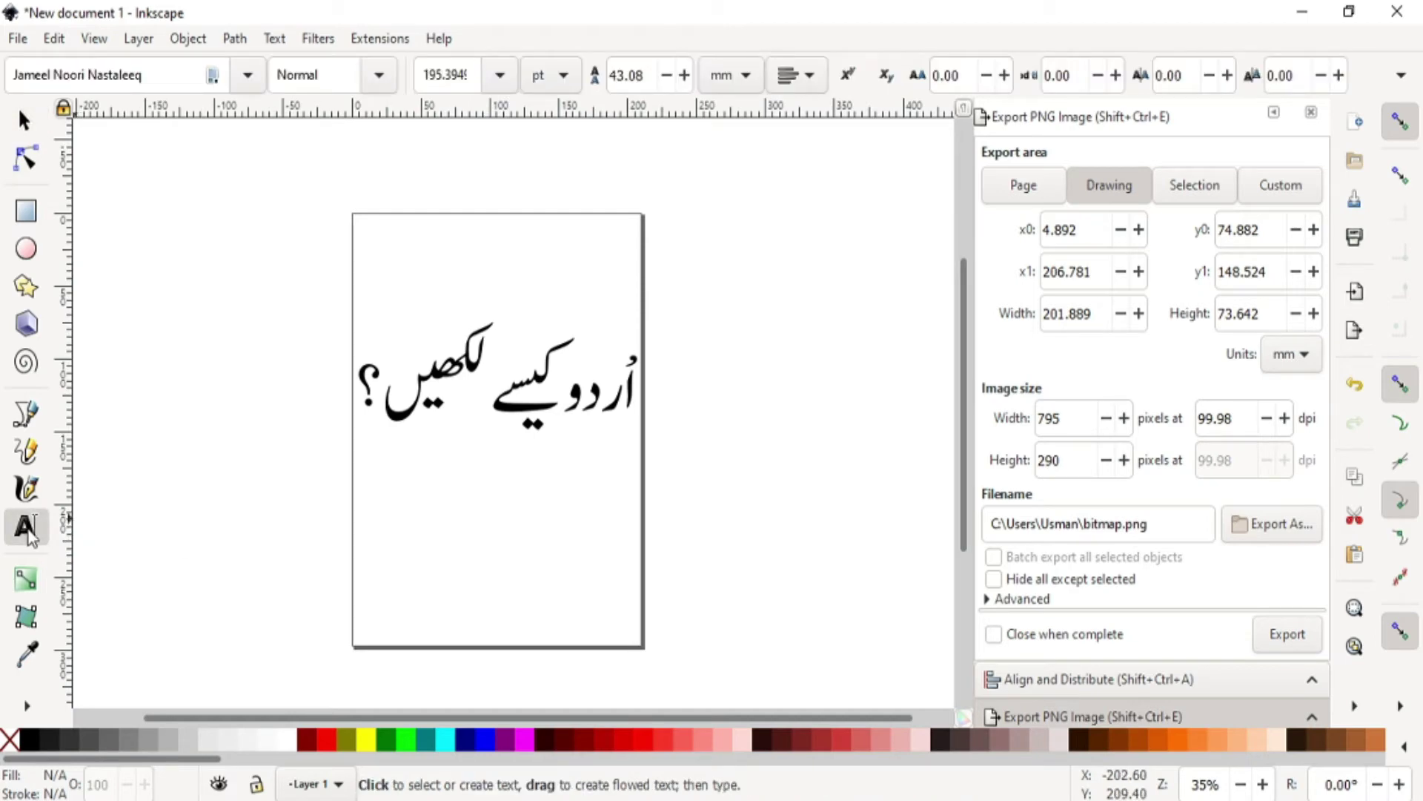
{"action": "left_click_drag", "start_coordinate": [376, 216], "coordinate": [499, 283]}
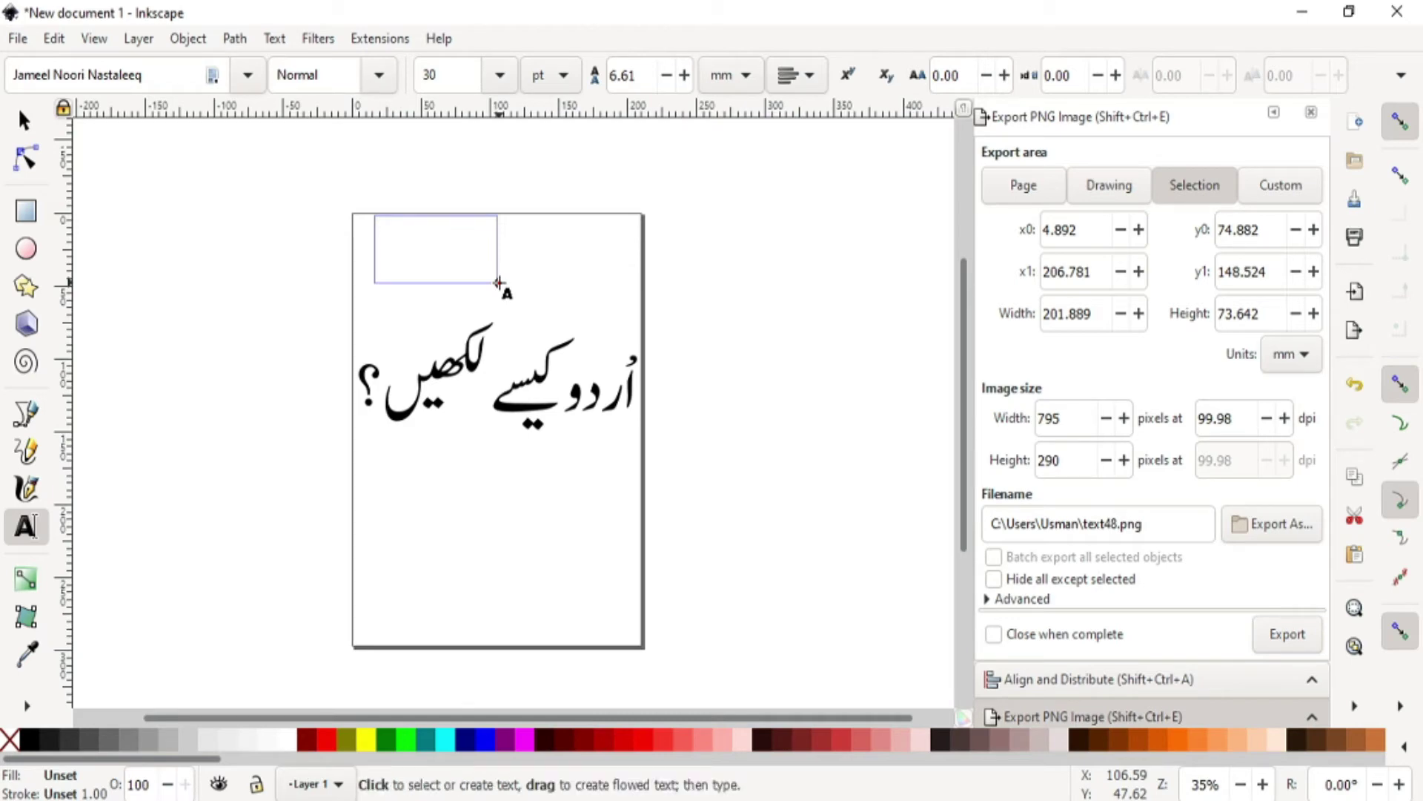
{"action": "key", "text": "ctrl+v"}
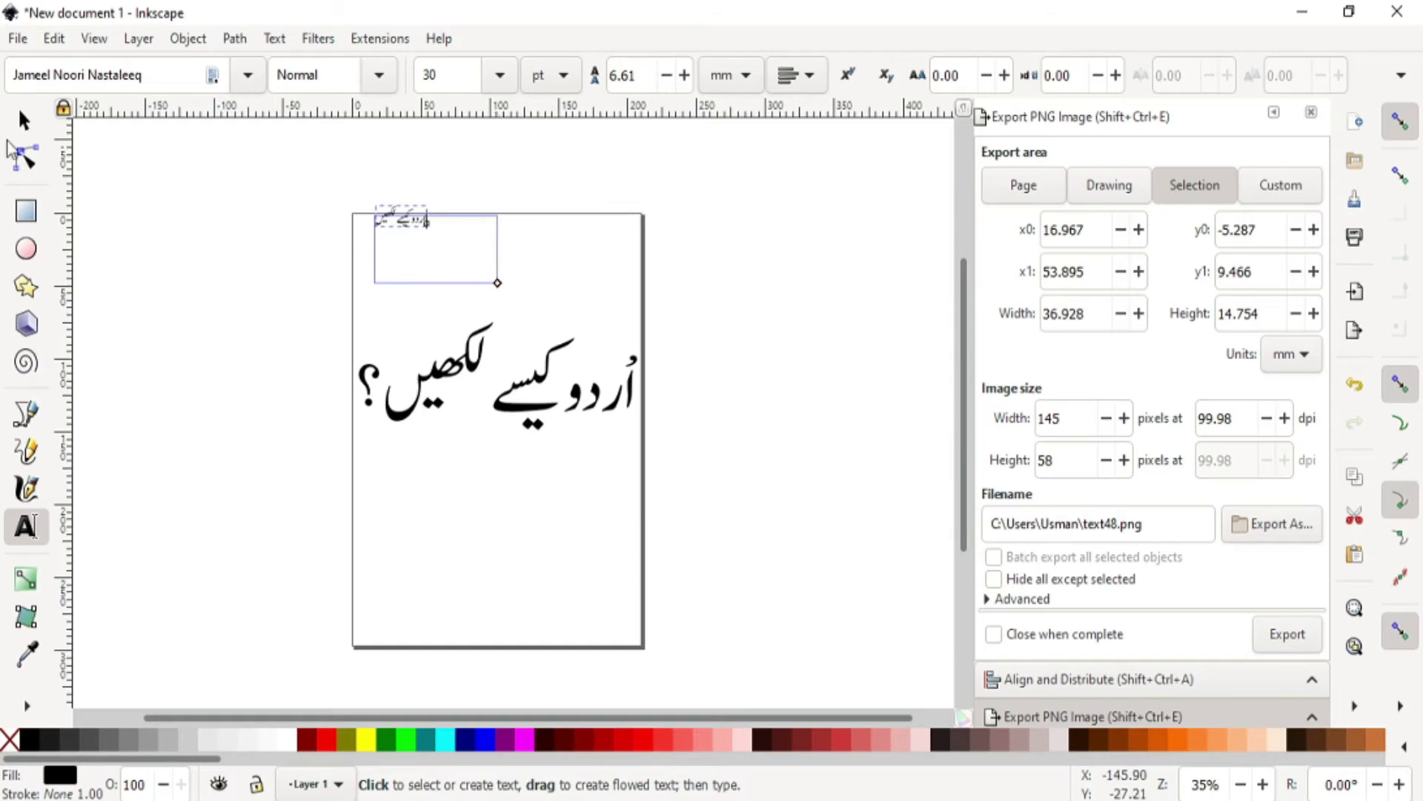
Step: Enlarge the pasted Urdu text to about 128 by 51 mm with the selection tool
{"action": "key", "text": "F1"}
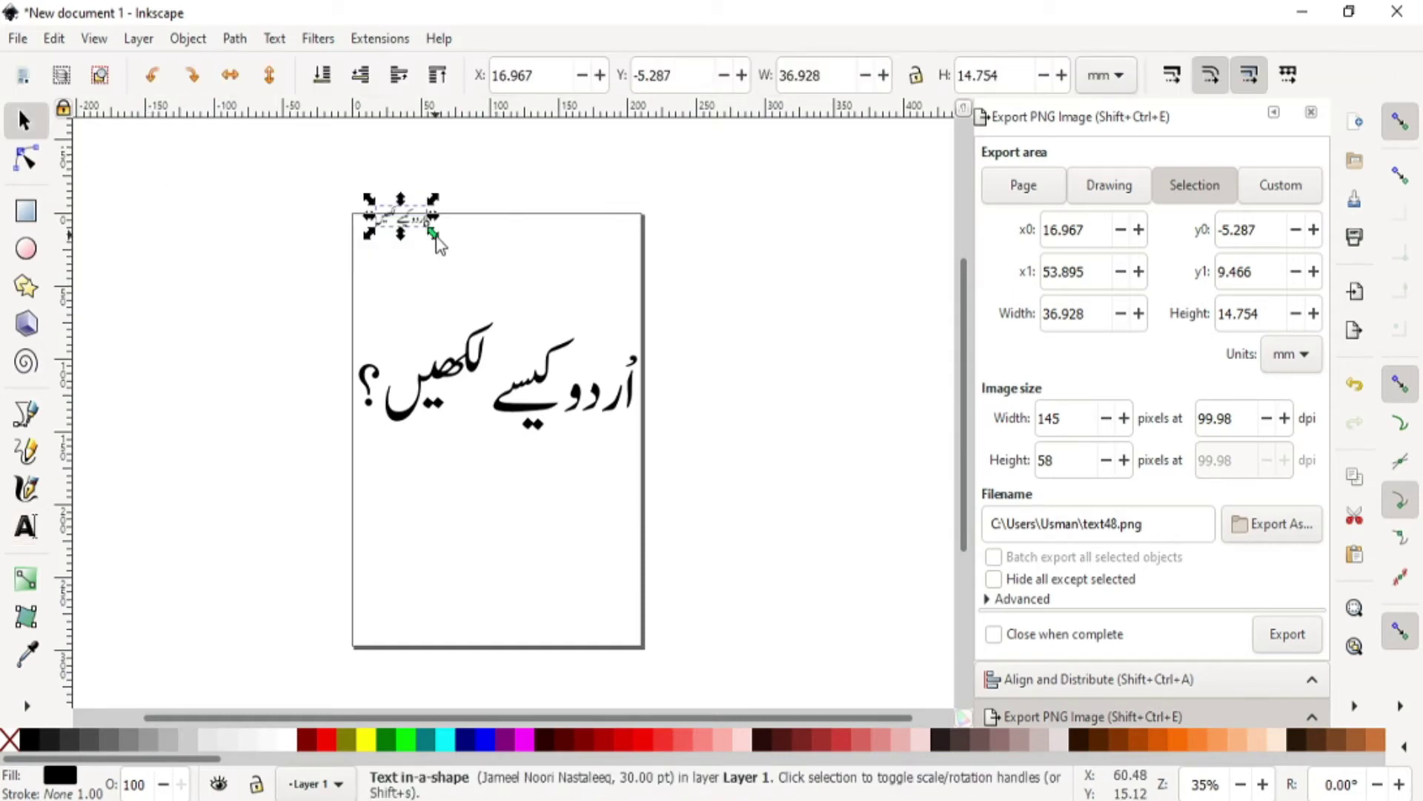
{"action": "left_click_drag", "start_coordinate": [434, 235], "coordinate": [561, 356]}
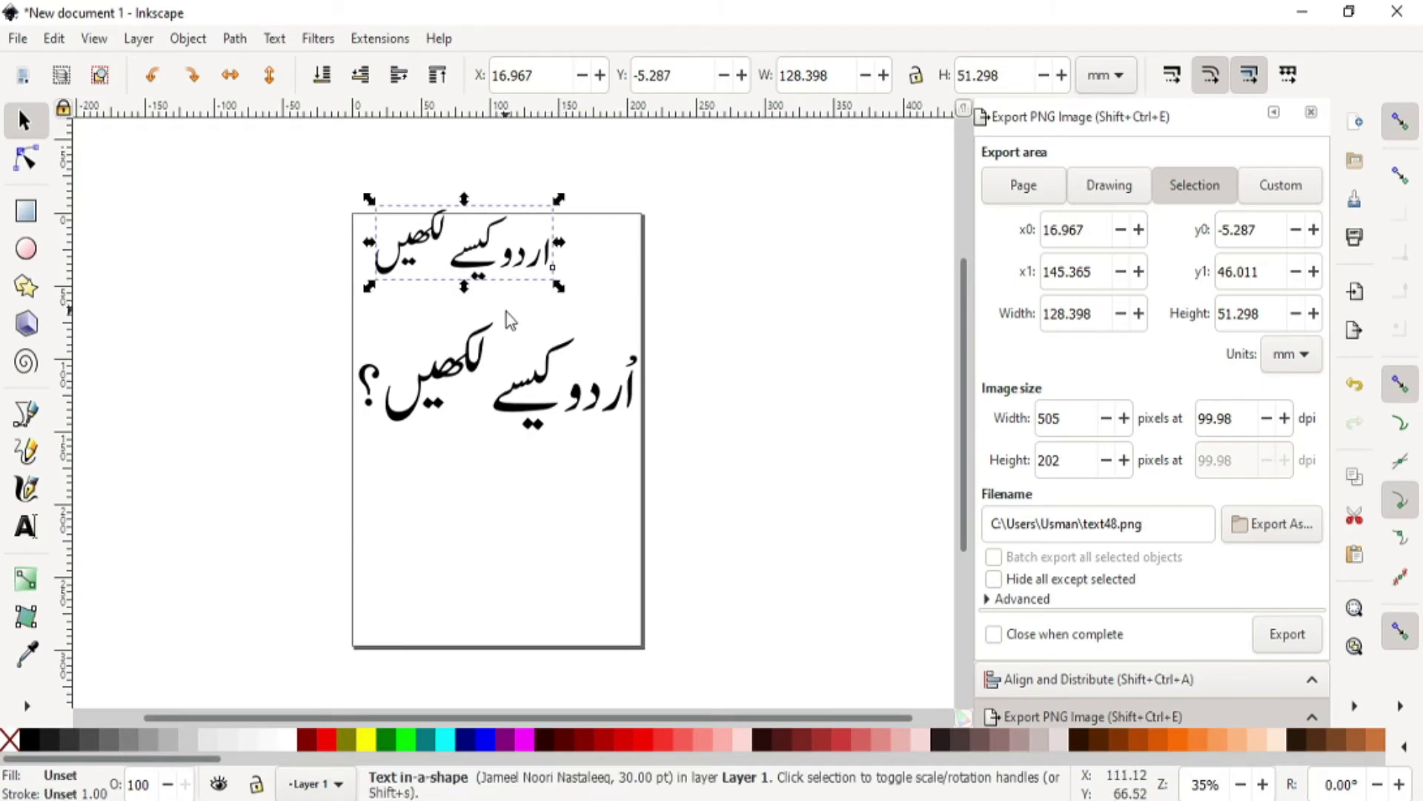
{"action": "double_click", "coordinate": [468, 264]}
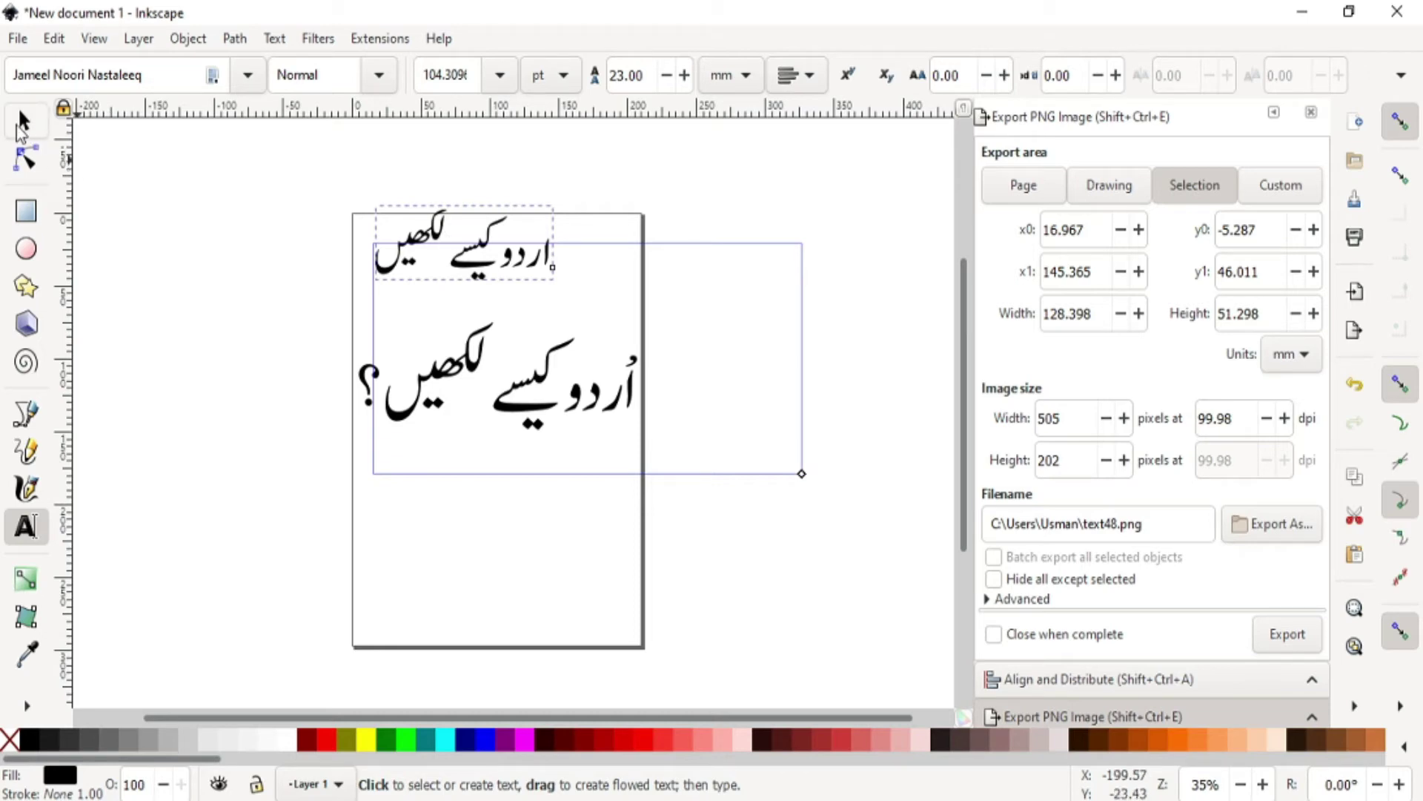
{"action": "left_click", "coordinate": [22, 123]}
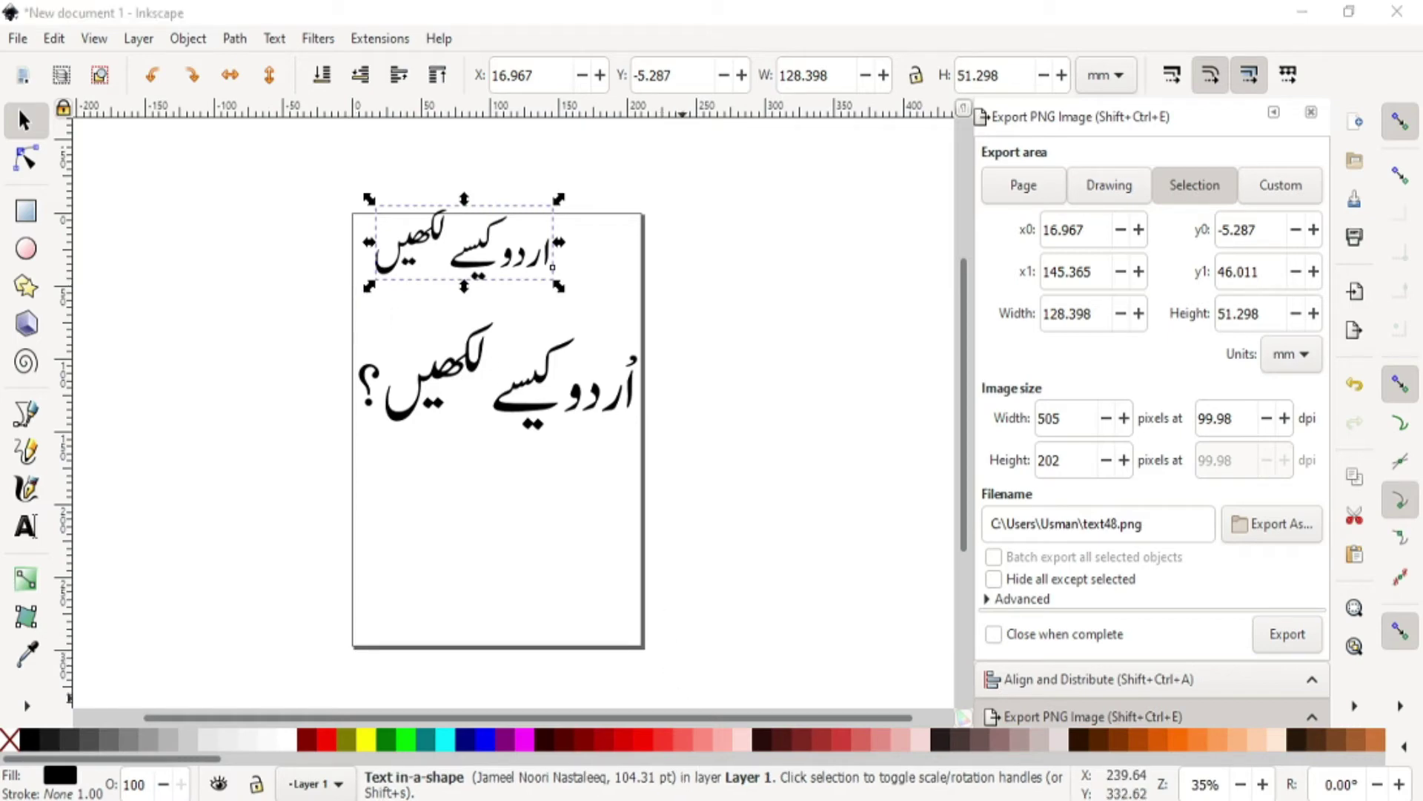
Step: Switch back to Chrome and open the urdufonts.net home page from the "urdu fonts" search results in a new tab
{"action": "left_click", "coordinate": [802, 749]}
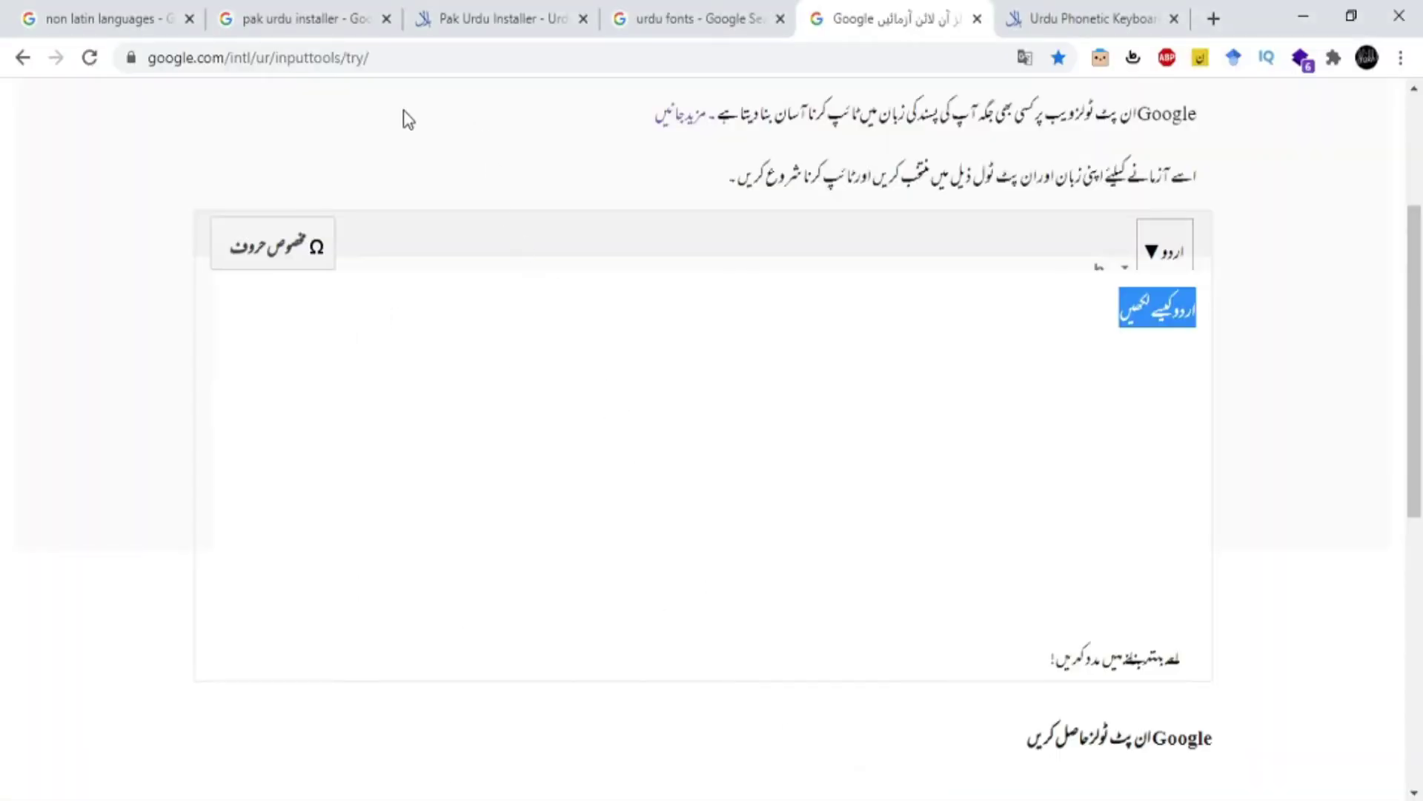
{"action": "left_click", "coordinate": [708, 8]}
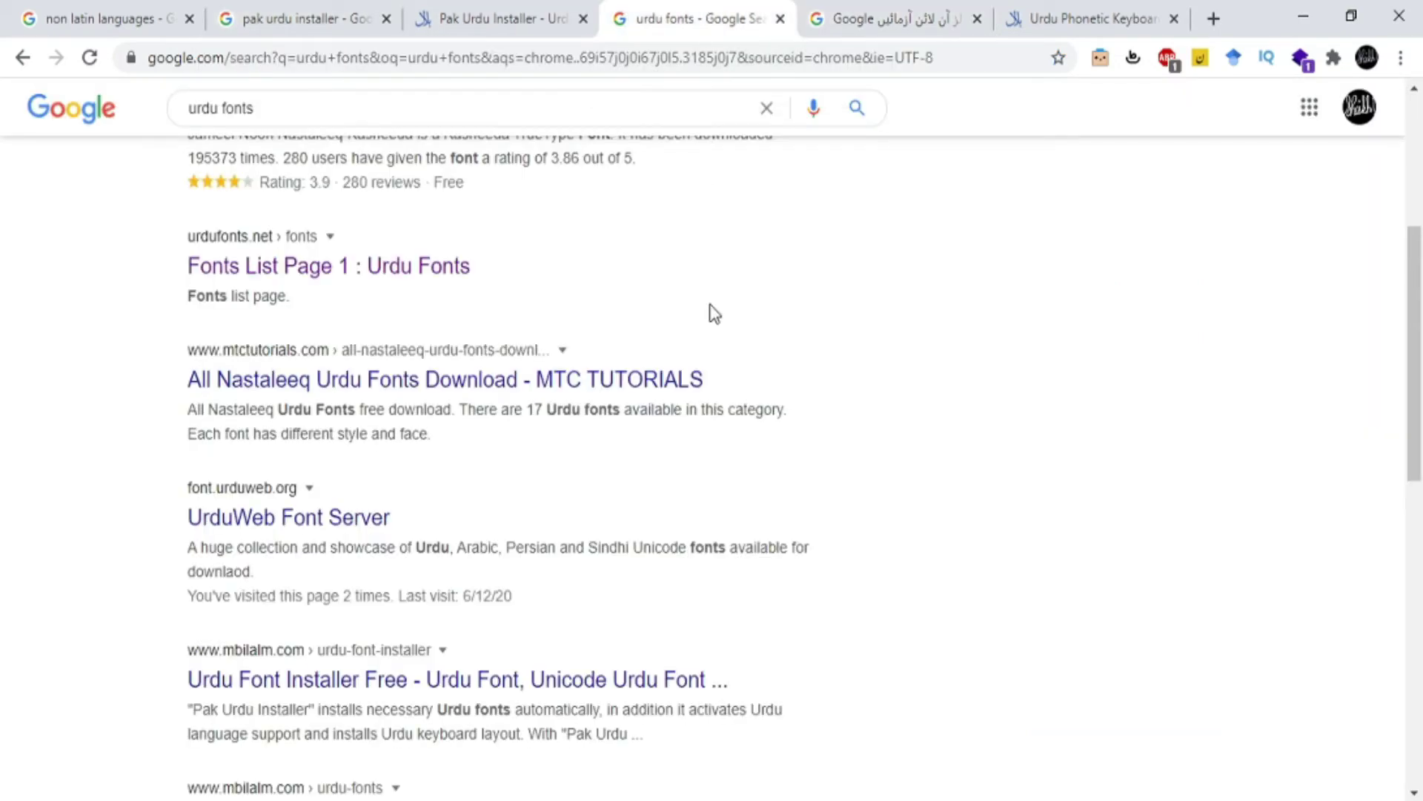
{"action": "scroll", "coordinate": [711, 311], "scroll_direction": "up", "scroll_amount": 5}
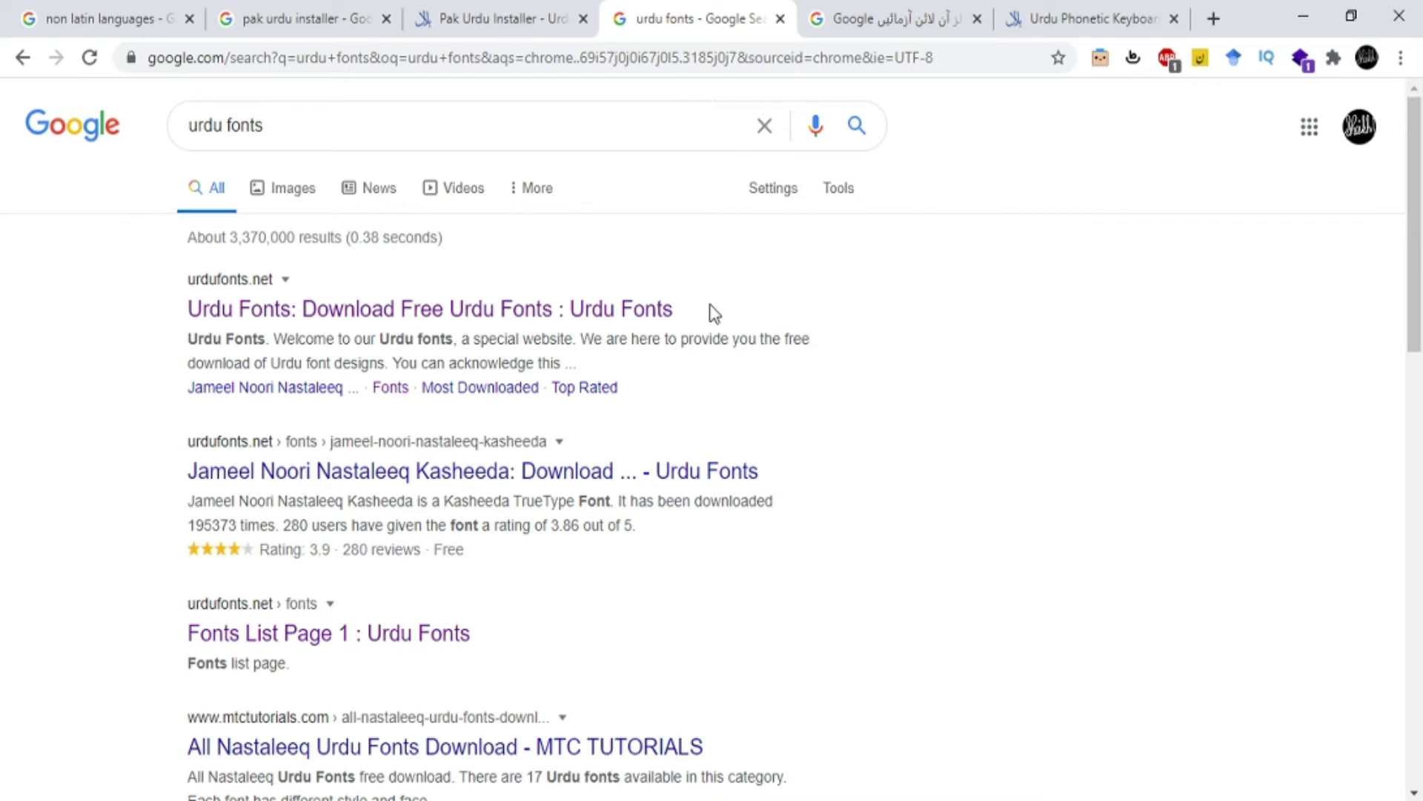
{"action": "right_click", "coordinate": [404, 313]}
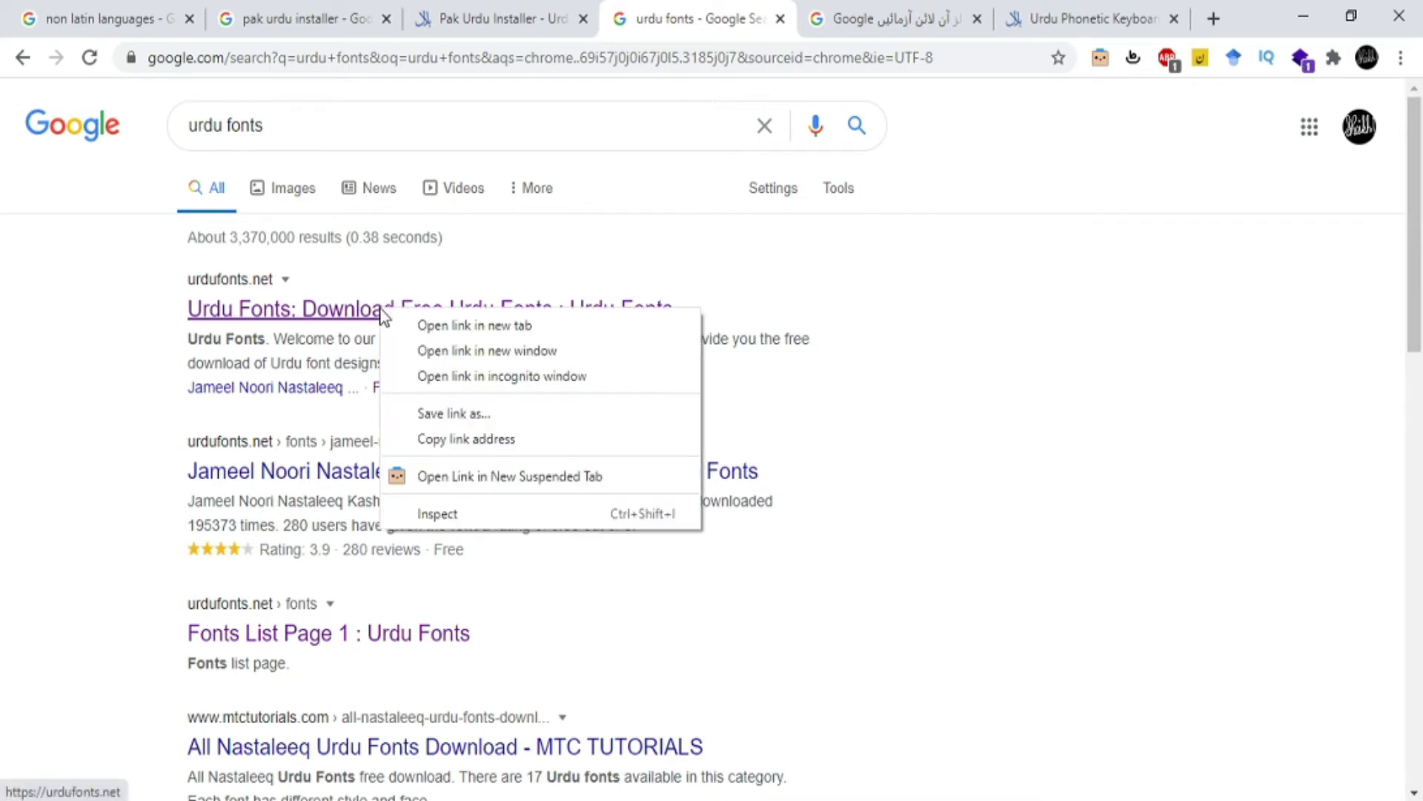
{"action": "left_click", "coordinate": [437, 325]}
{"action": "left_click", "coordinate": [745, 22]}
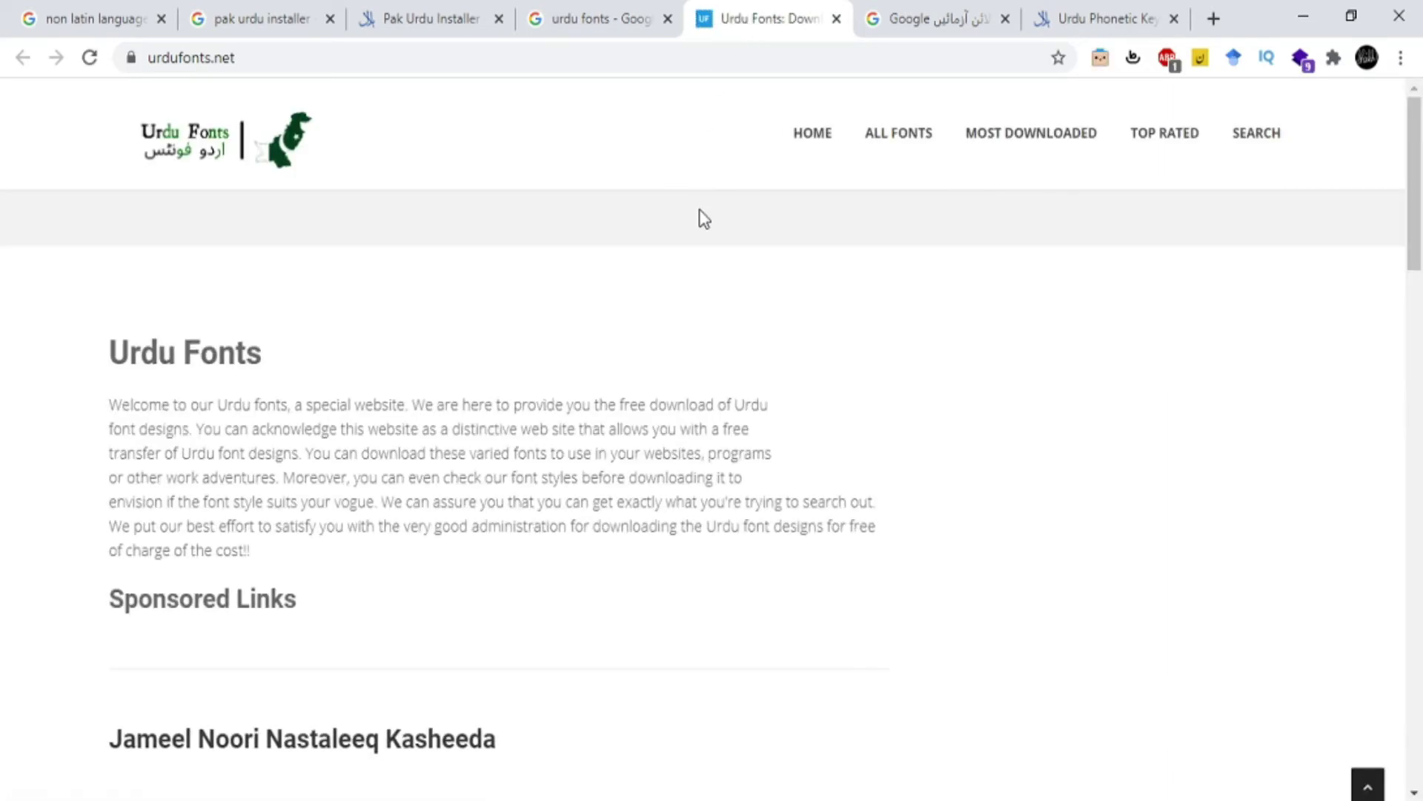
Step: Find AlQalam Taj Nastaleeq Regular in the font list and download it from its font page
{"action": "scroll", "coordinate": [702, 218], "scroll_direction": "down", "scroll_amount": 7}
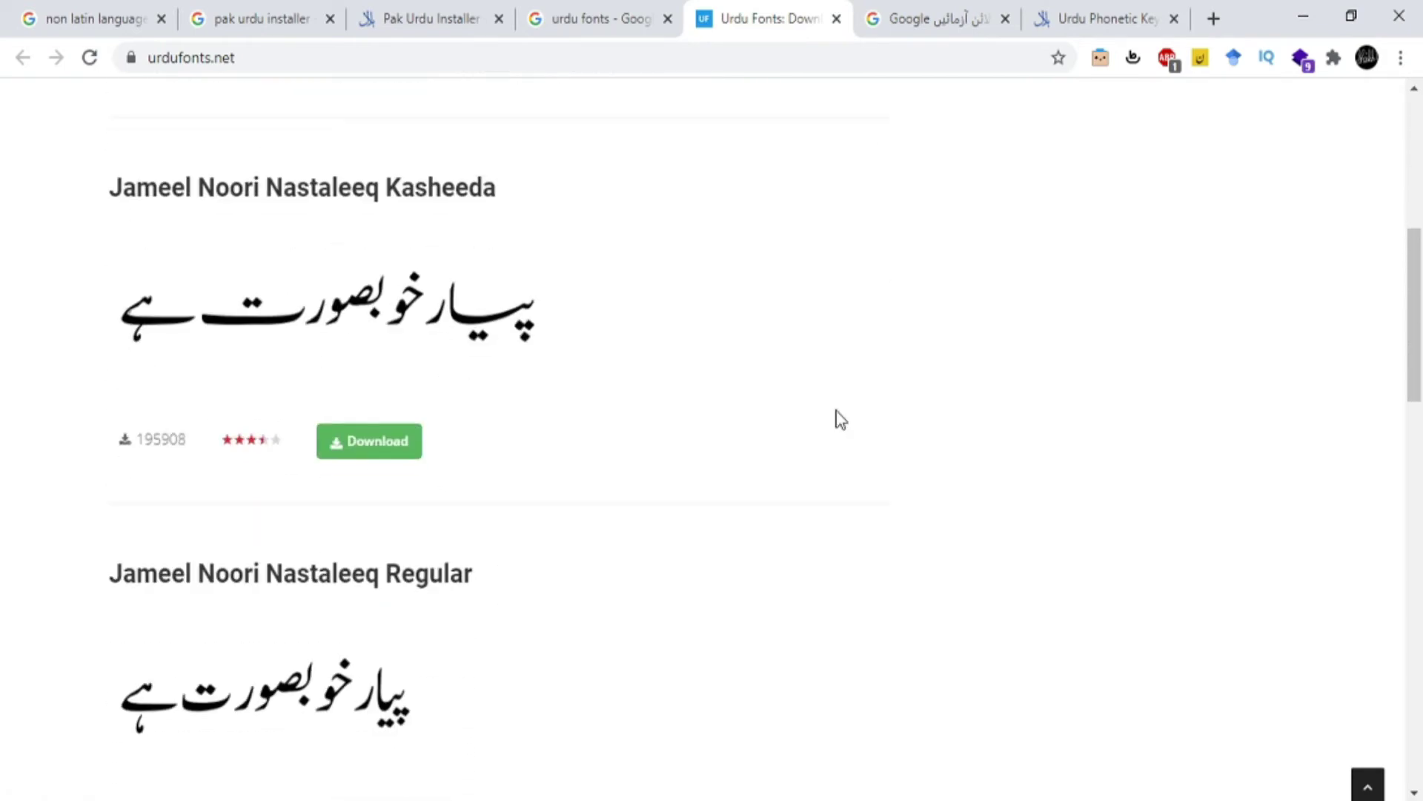
{"action": "scroll", "coordinate": [841, 420], "scroll_direction": "down", "scroll_amount": 5}
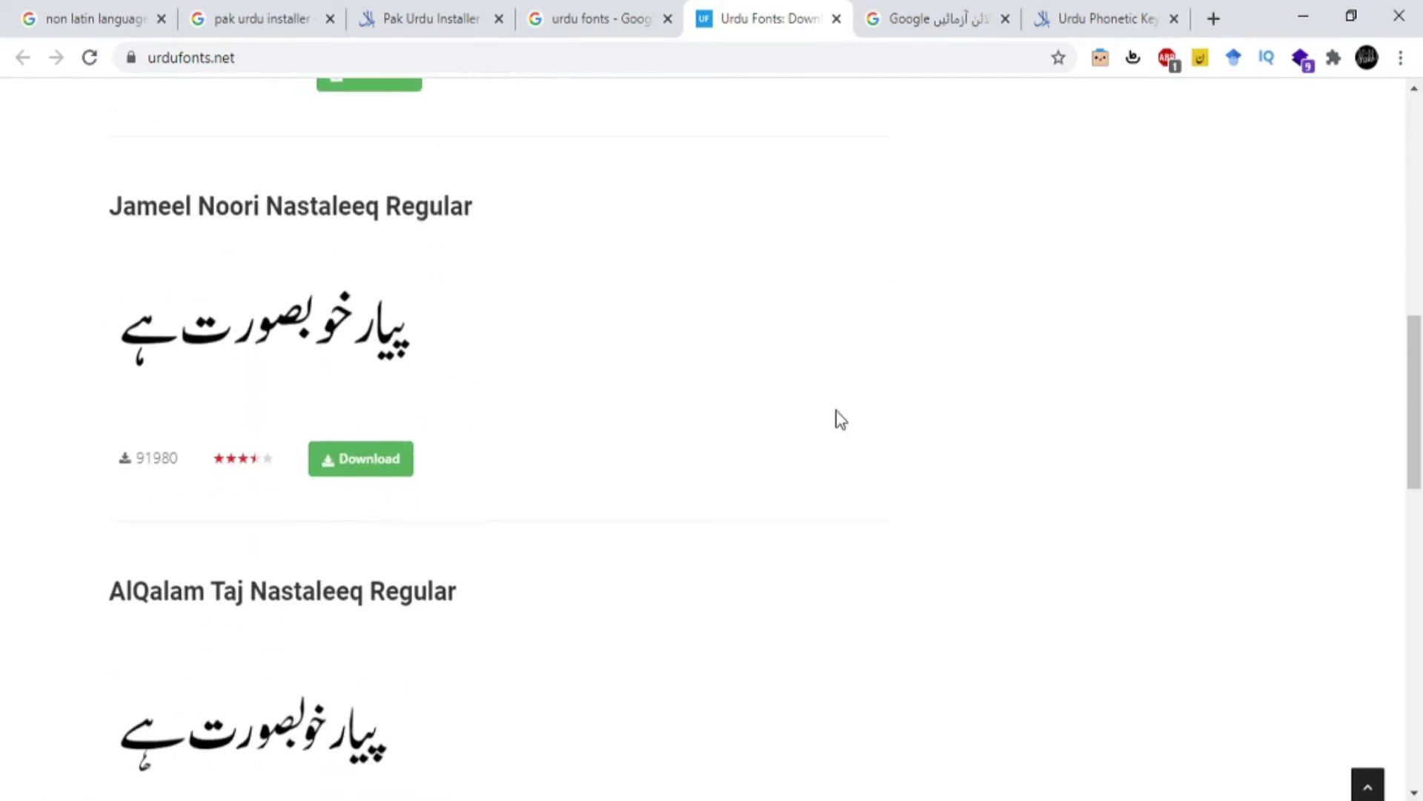
{"action": "scroll", "coordinate": [841, 419], "scroll_direction": "down", "scroll_amount": 5}
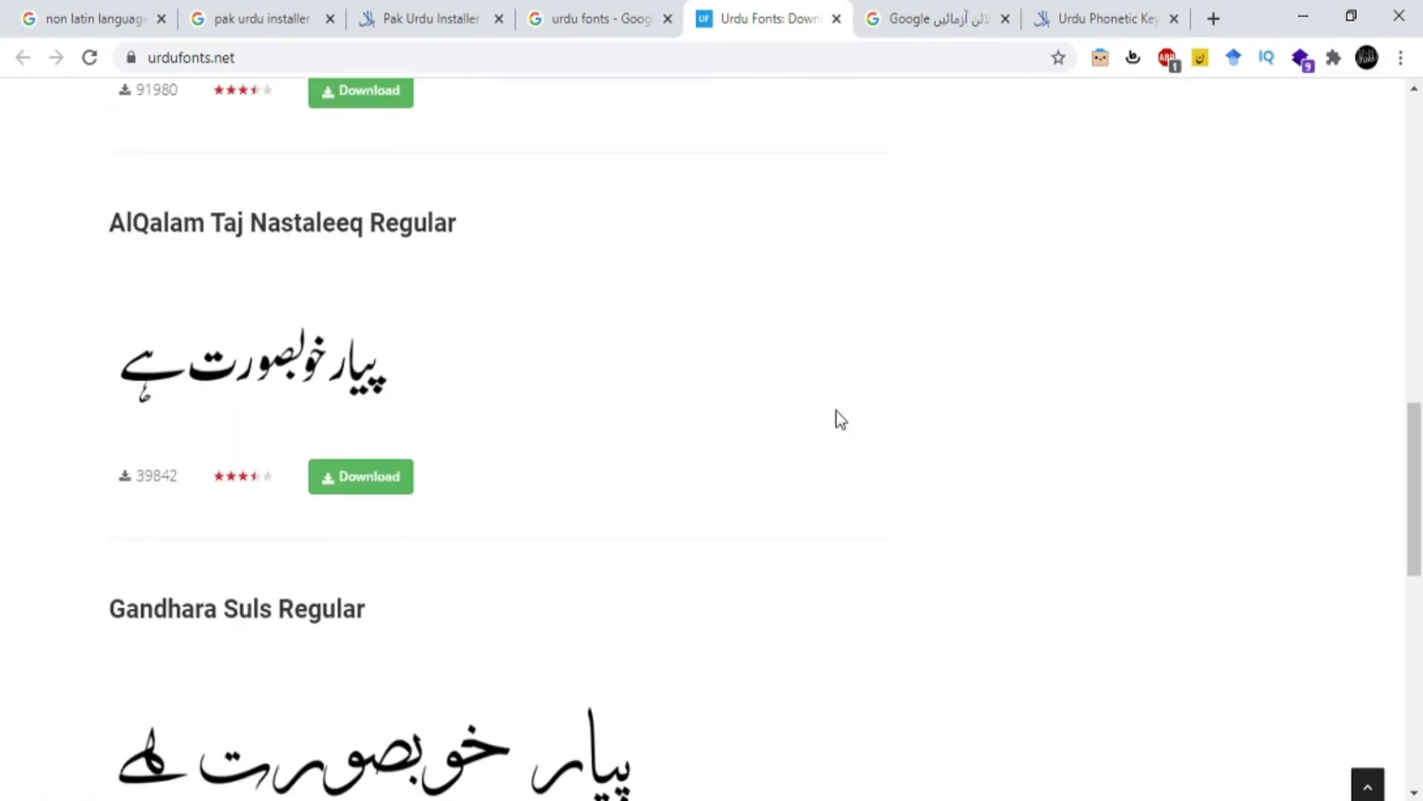
{"action": "left_click", "coordinate": [347, 493]}
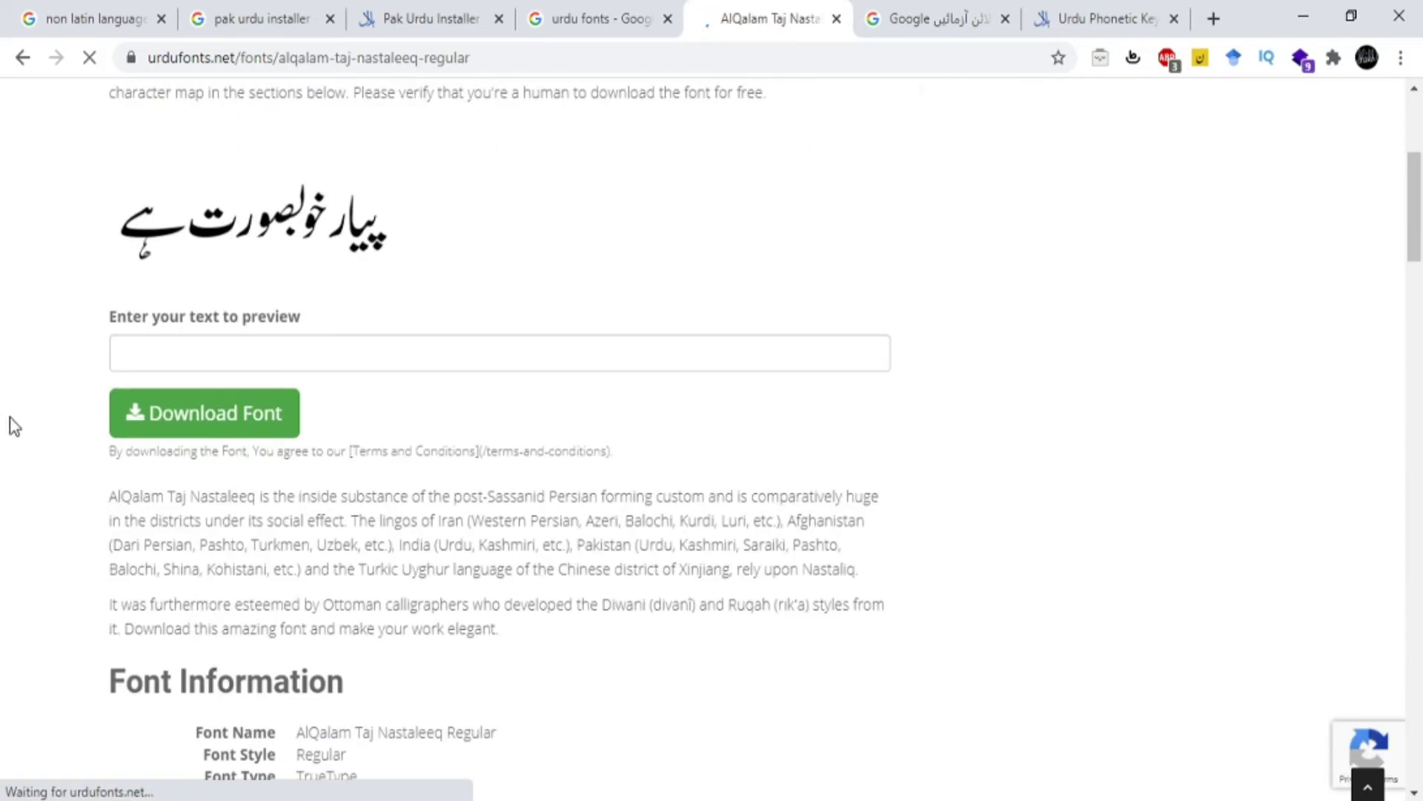
{"action": "left_click", "coordinate": [193, 419]}
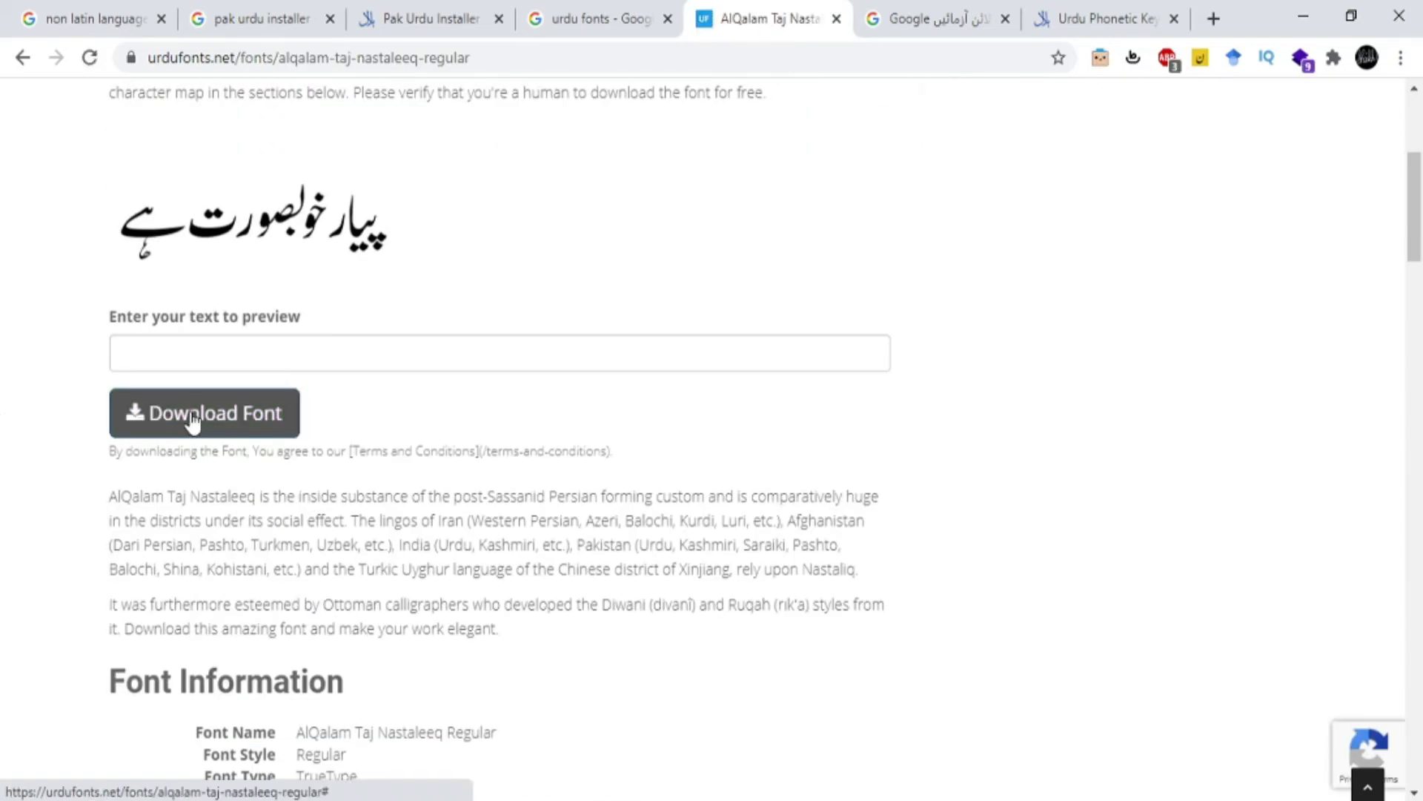
{"action": "left_click", "coordinate": [192, 420]}
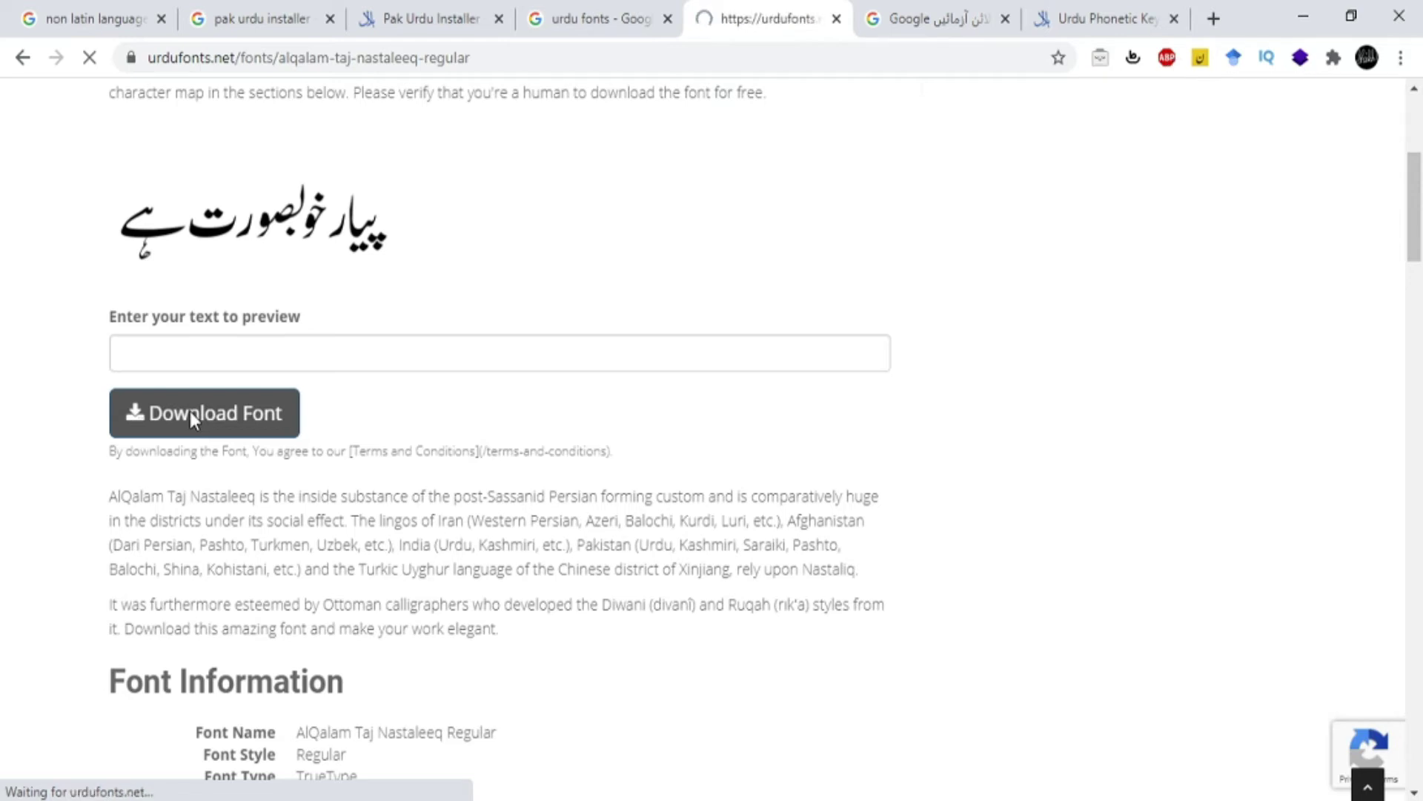
{"action": "scroll", "coordinate": [591, 385], "scroll_direction": "down", "scroll_amount": 7}
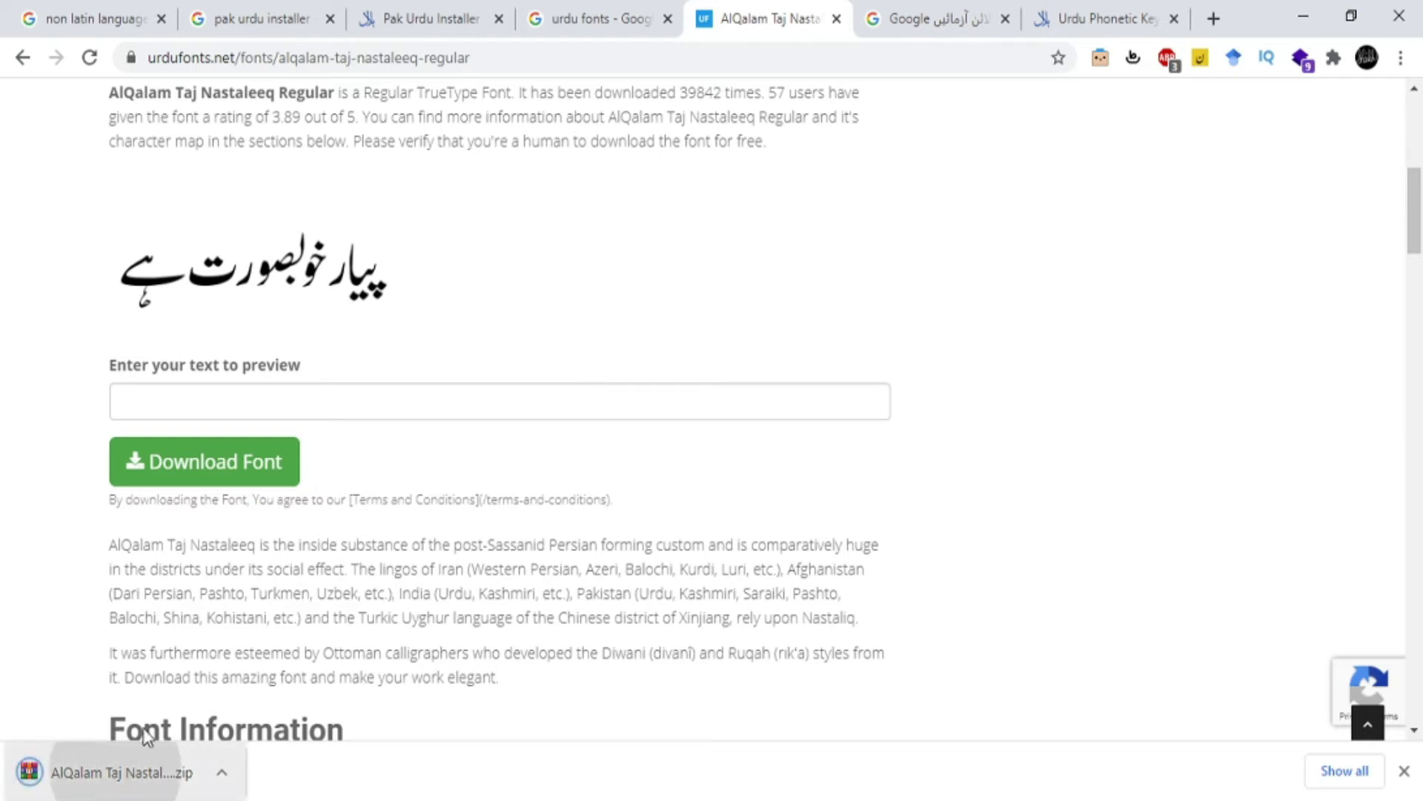
Step: Open the downloaded AlQalam Taj Nastaleeq Regular archive and select the TTF font file inside its folder
{"action": "left_click", "coordinate": [141, 760]}
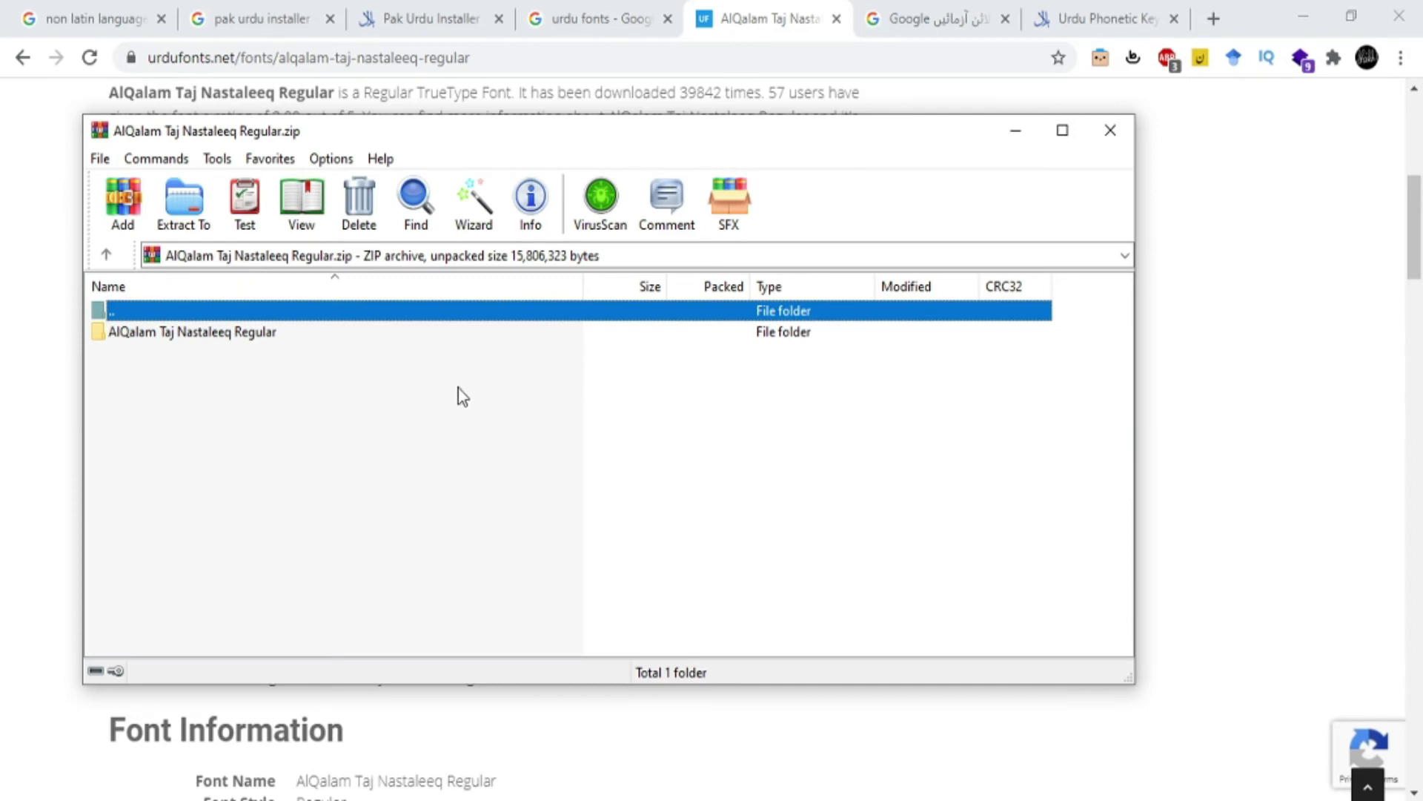
{"action": "double_click", "coordinate": [235, 334]}
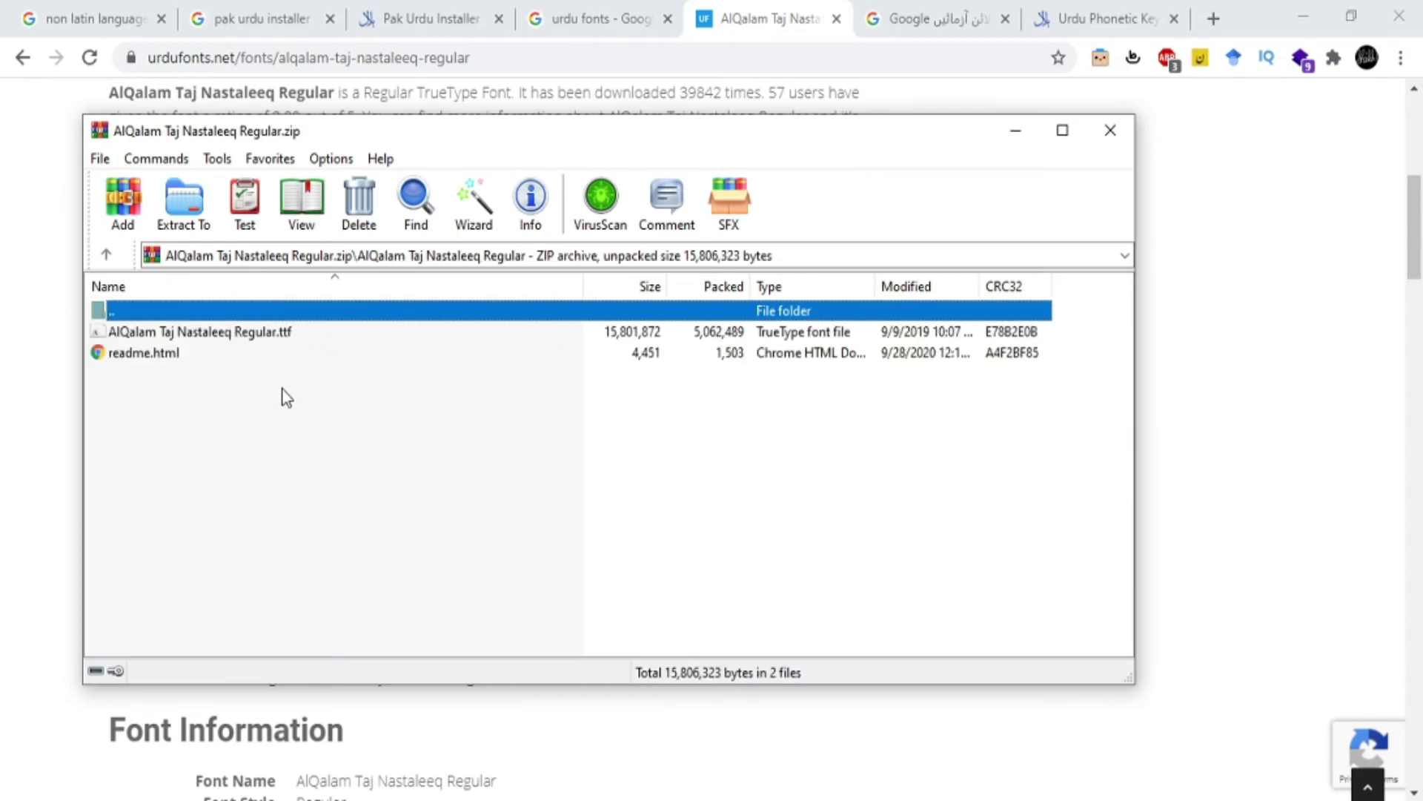
{"action": "left_click", "coordinate": [225, 334]}
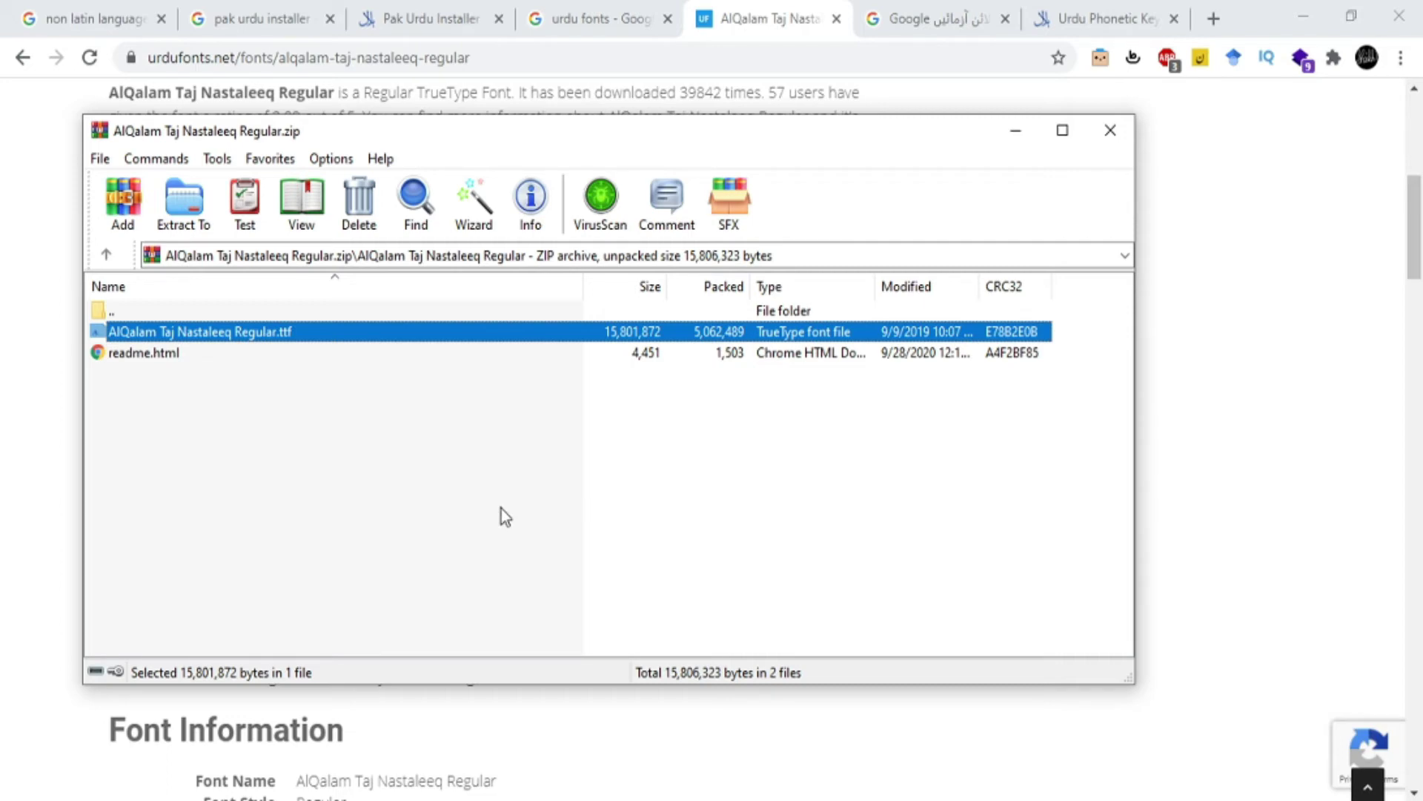
Step: Switch to the Control Panel, search it for "font" and open the Fonts folder
{"action": "left_click", "coordinate": [952, 797]}
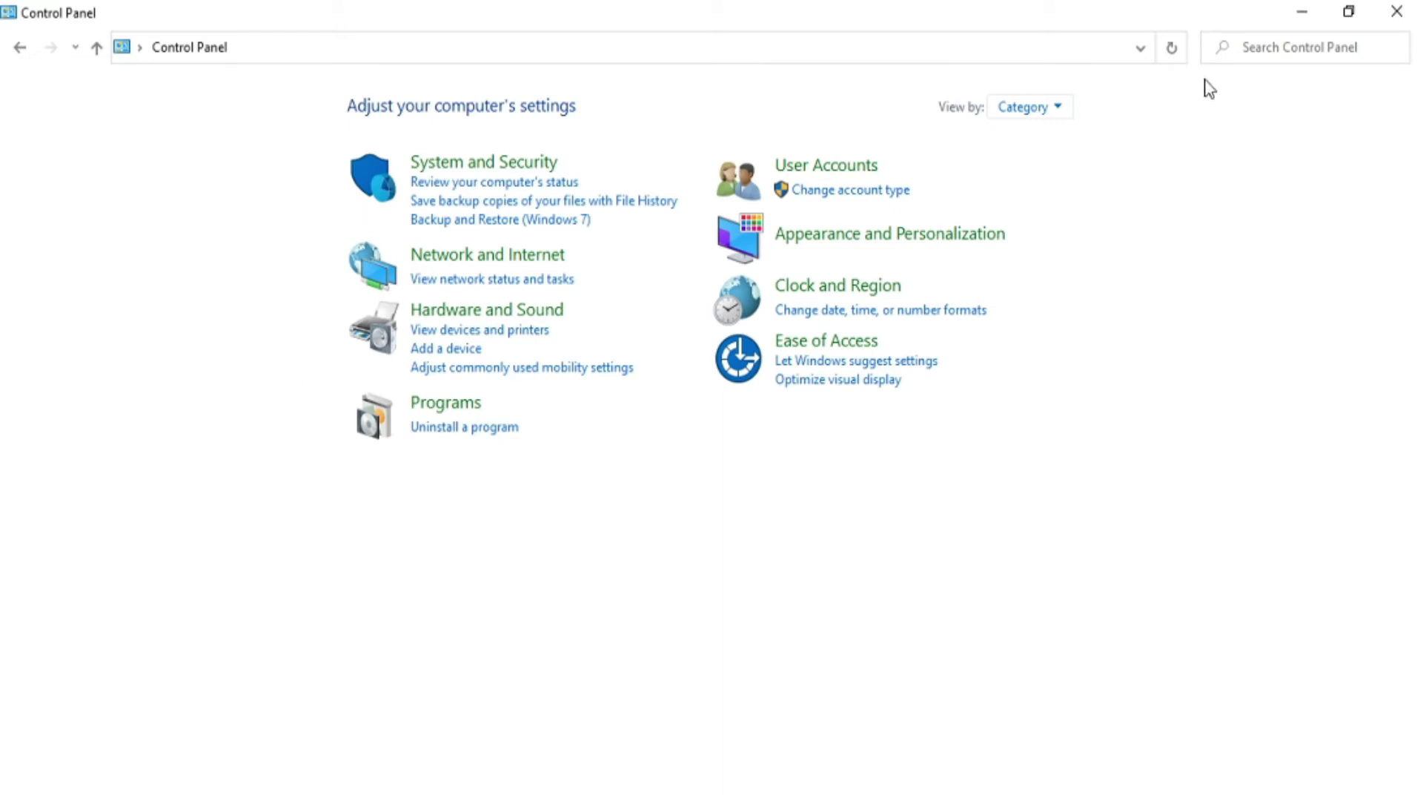
{"action": "left_click", "coordinate": [1254, 44]}
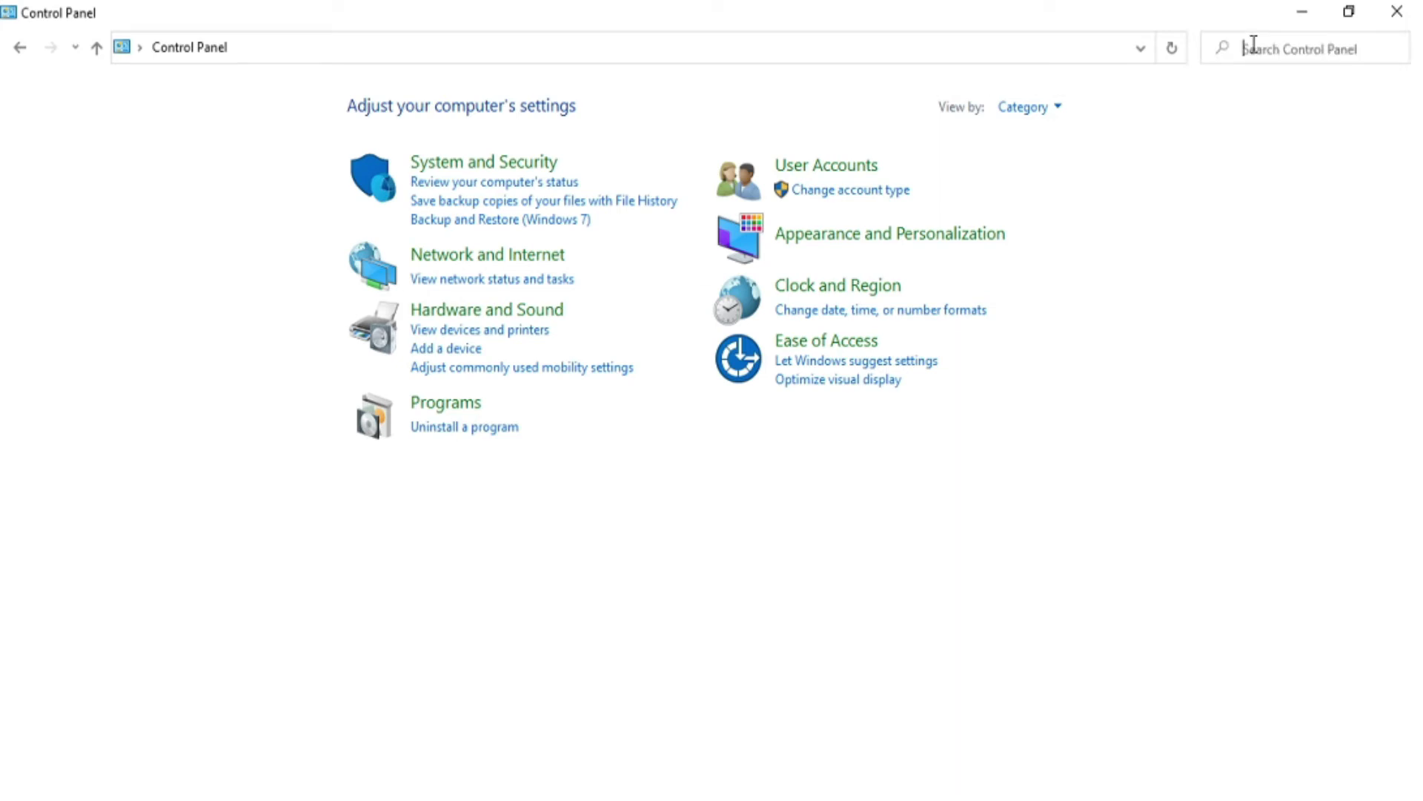
{"action": "left_click", "coordinate": [1253, 45]}
{"action": "type", "text": "fonts"}
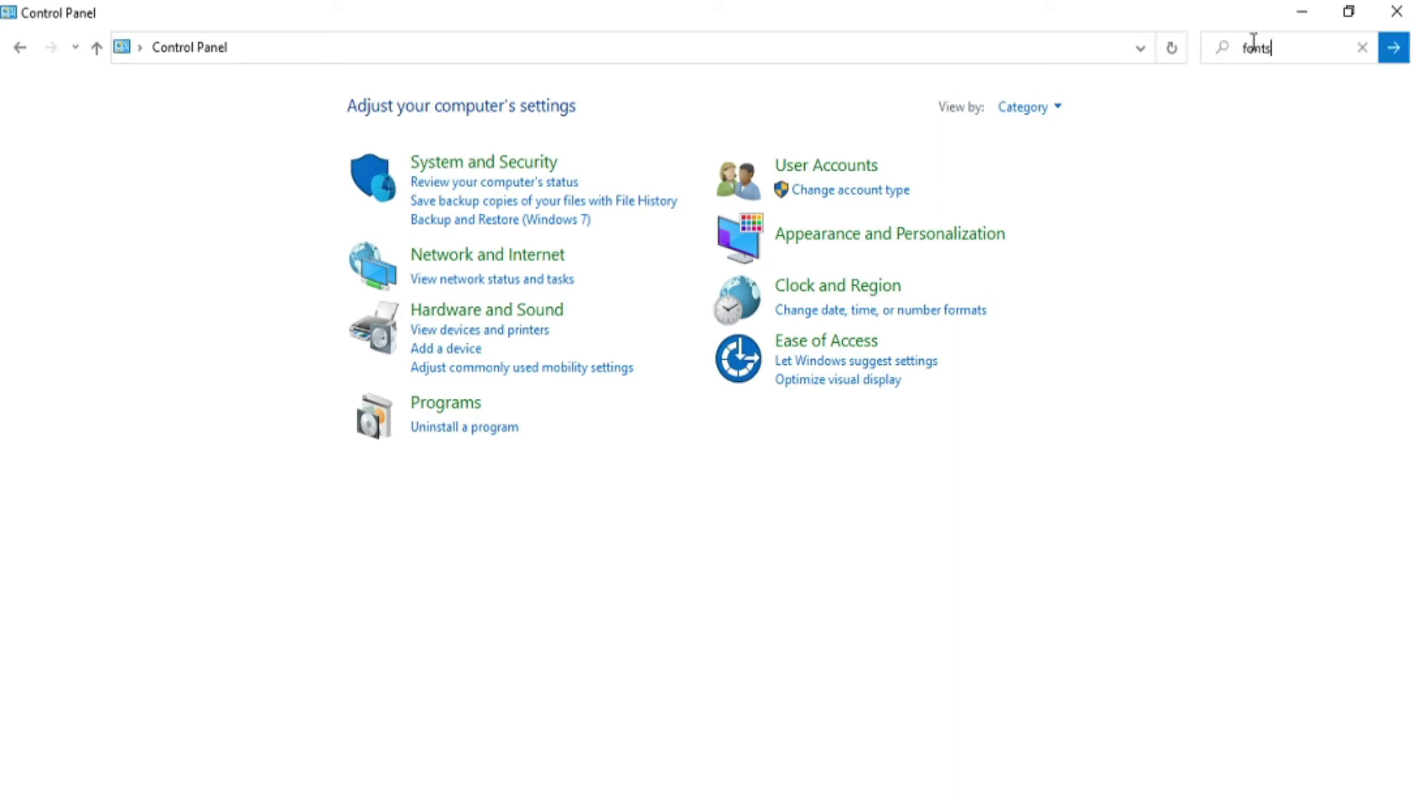
{"action": "key", "text": "BackSpace"}
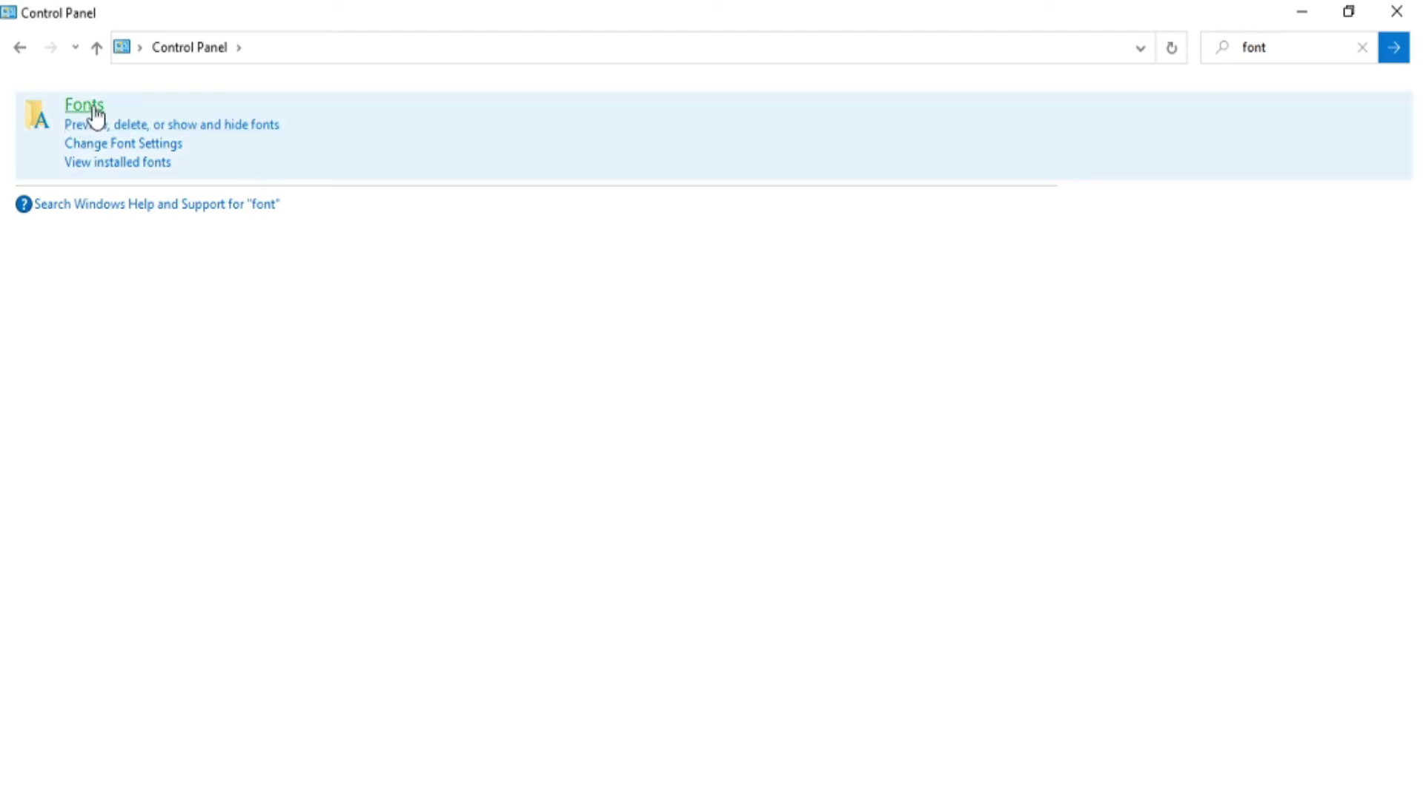
{"action": "left_click", "coordinate": [95, 111]}
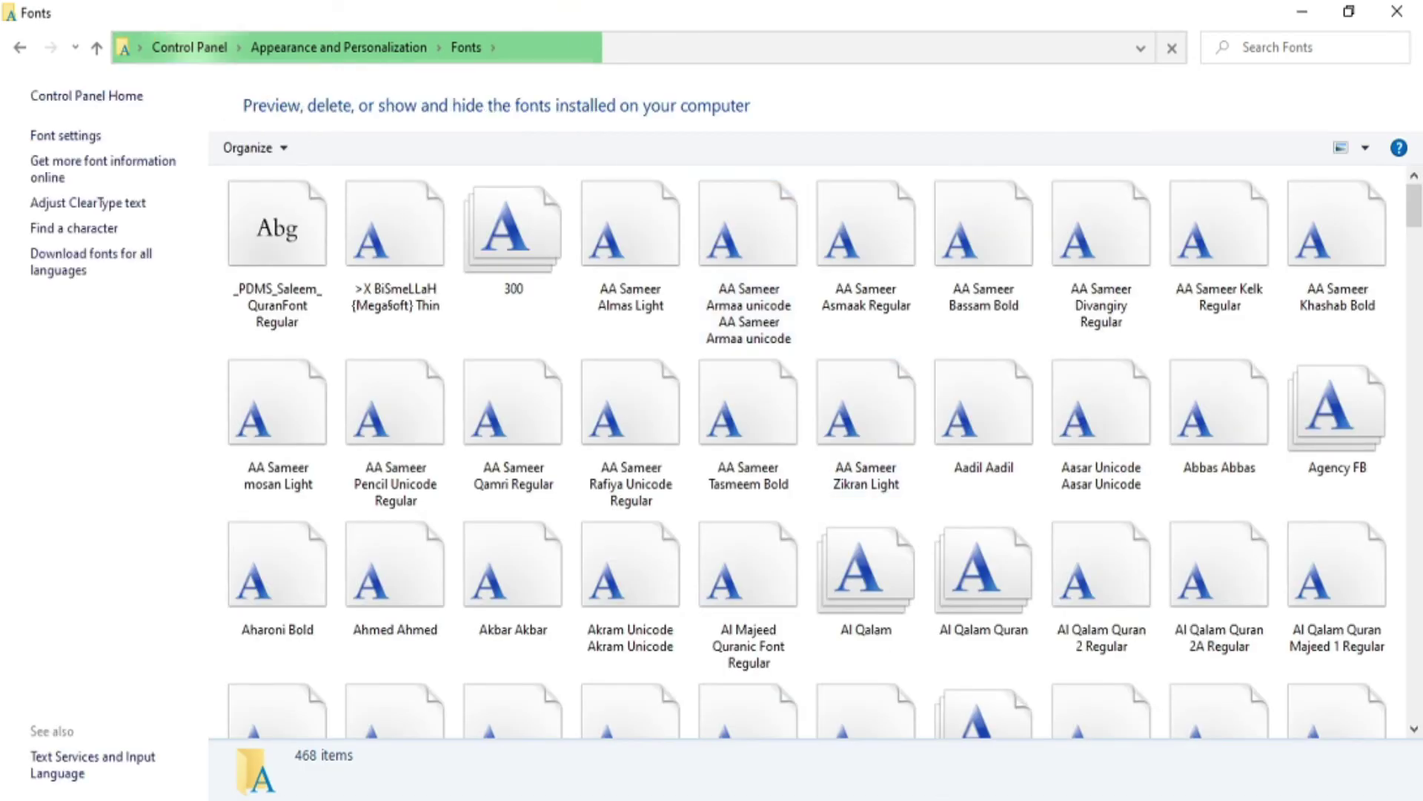
Step: Install AlQalam Taj Nastaleeq Regular.ttf by copying it from the opened archive into the Fonts folder
{"action": "key", "text": "alt+Tab"}
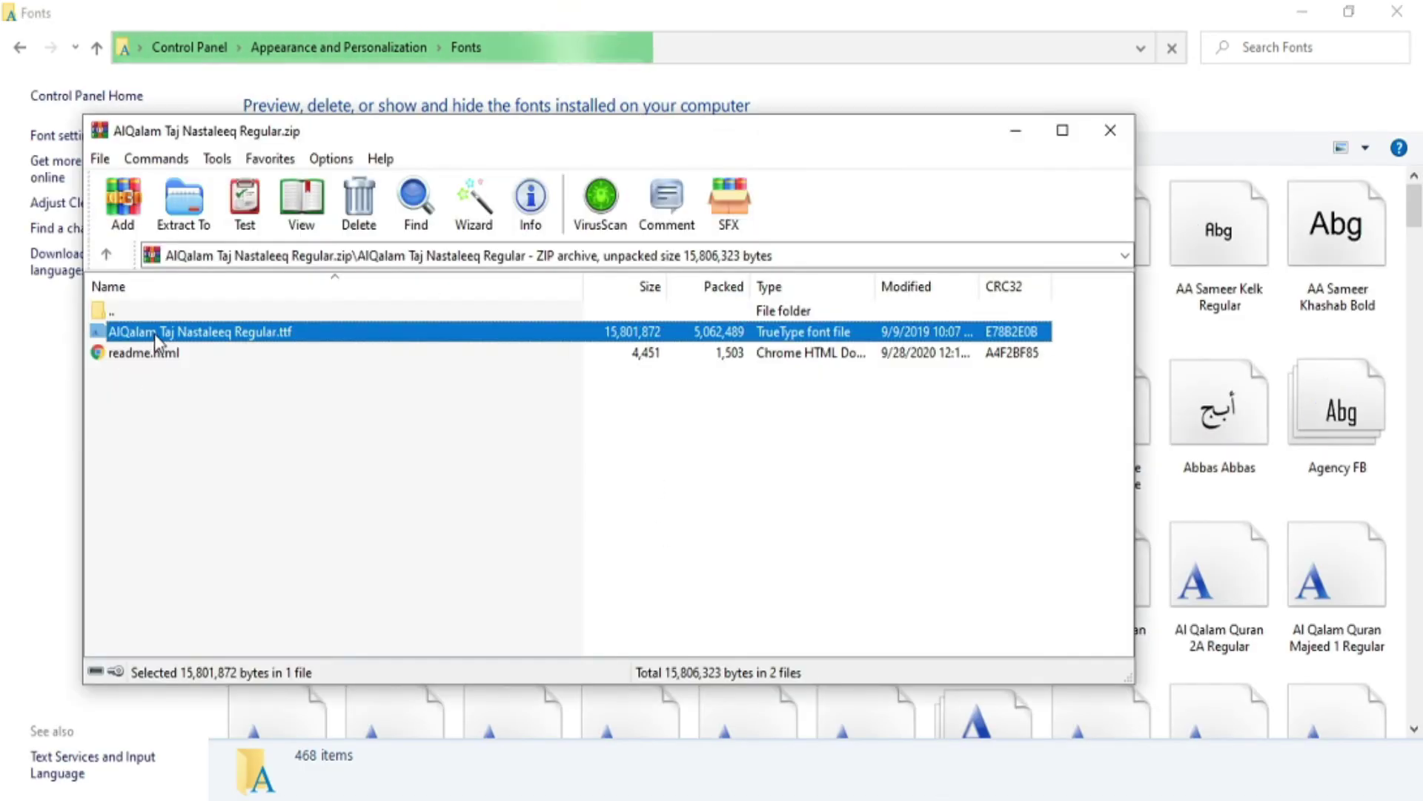
{"action": "left_click_drag", "start_coordinate": [154, 333], "coordinate": [1172, 323]}
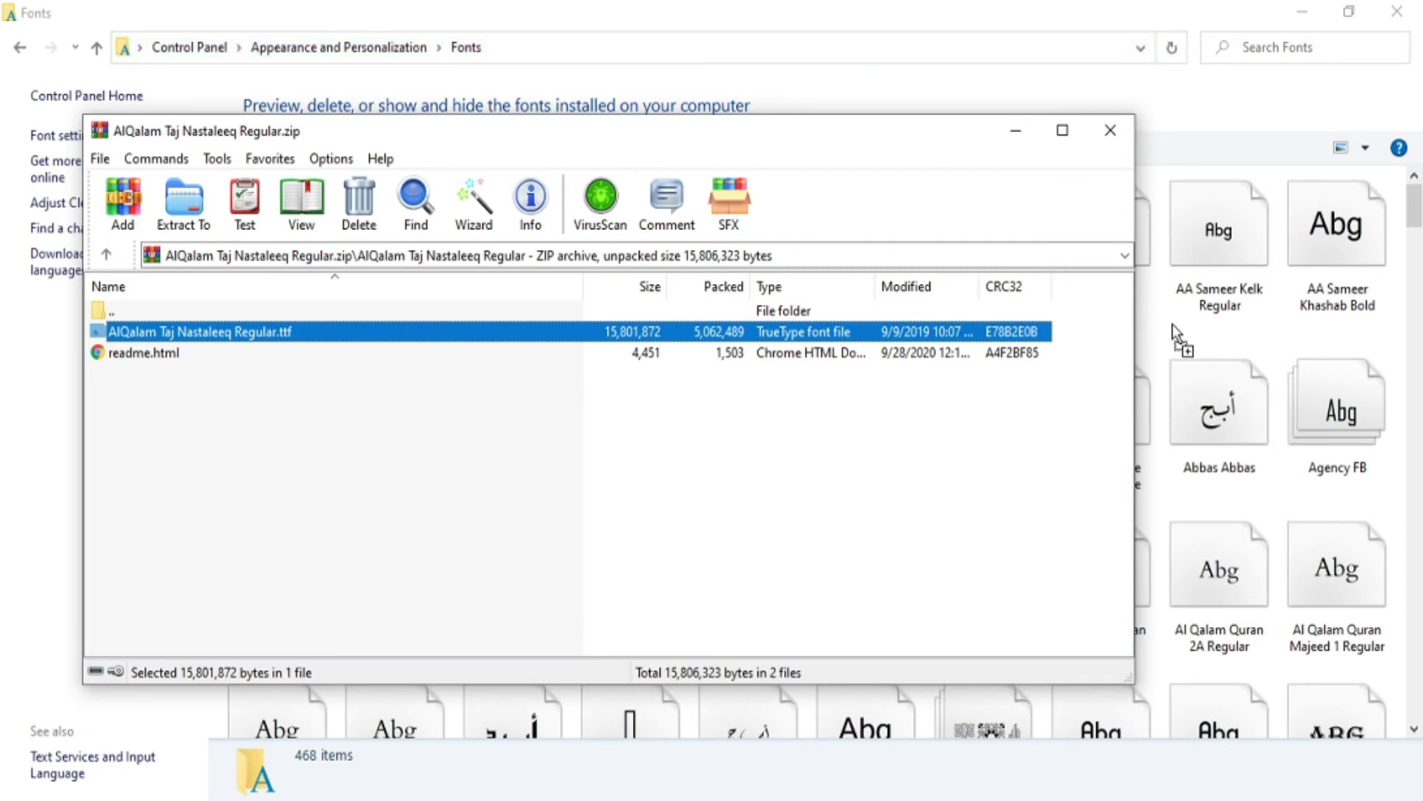
{"action": "left_click_drag", "start_coordinate": [1172, 323], "coordinate": [1172, 324]}
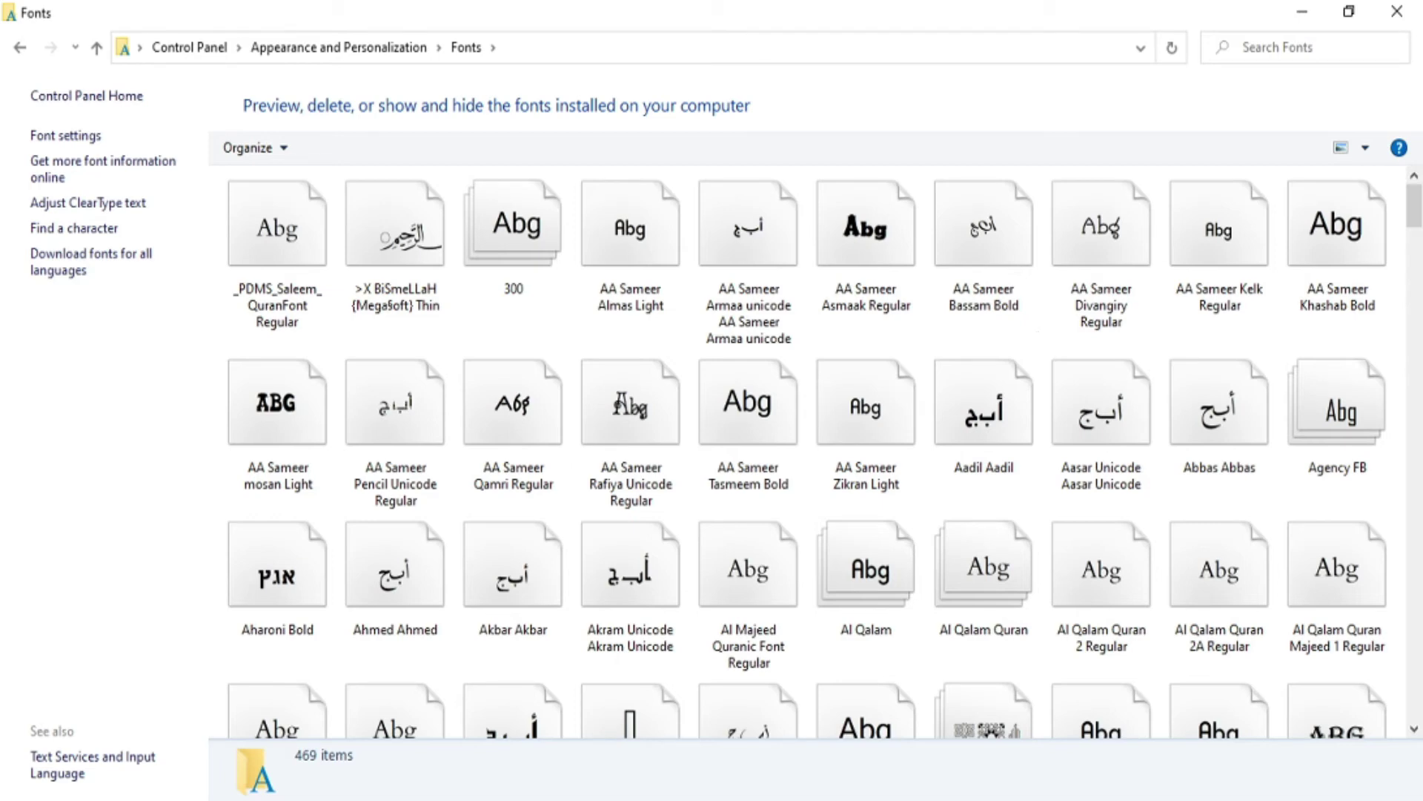
Step: Switch to Chrome, look over the Pak Urdu Installer page on mbilalm.com and check the list of installed keyboard languages
{"action": "mouse_move", "coordinate": [689, 799]}
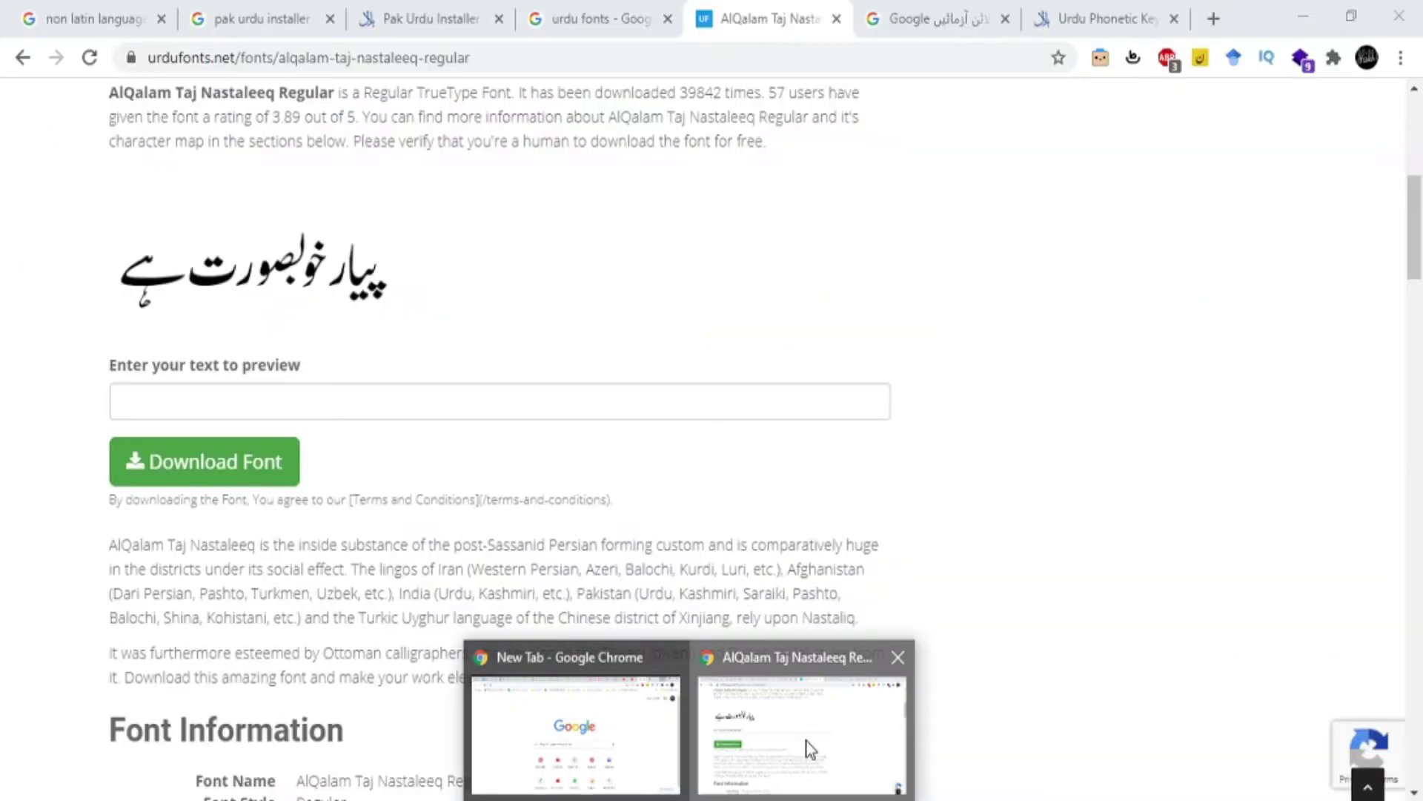
{"action": "left_click", "coordinate": [810, 749]}
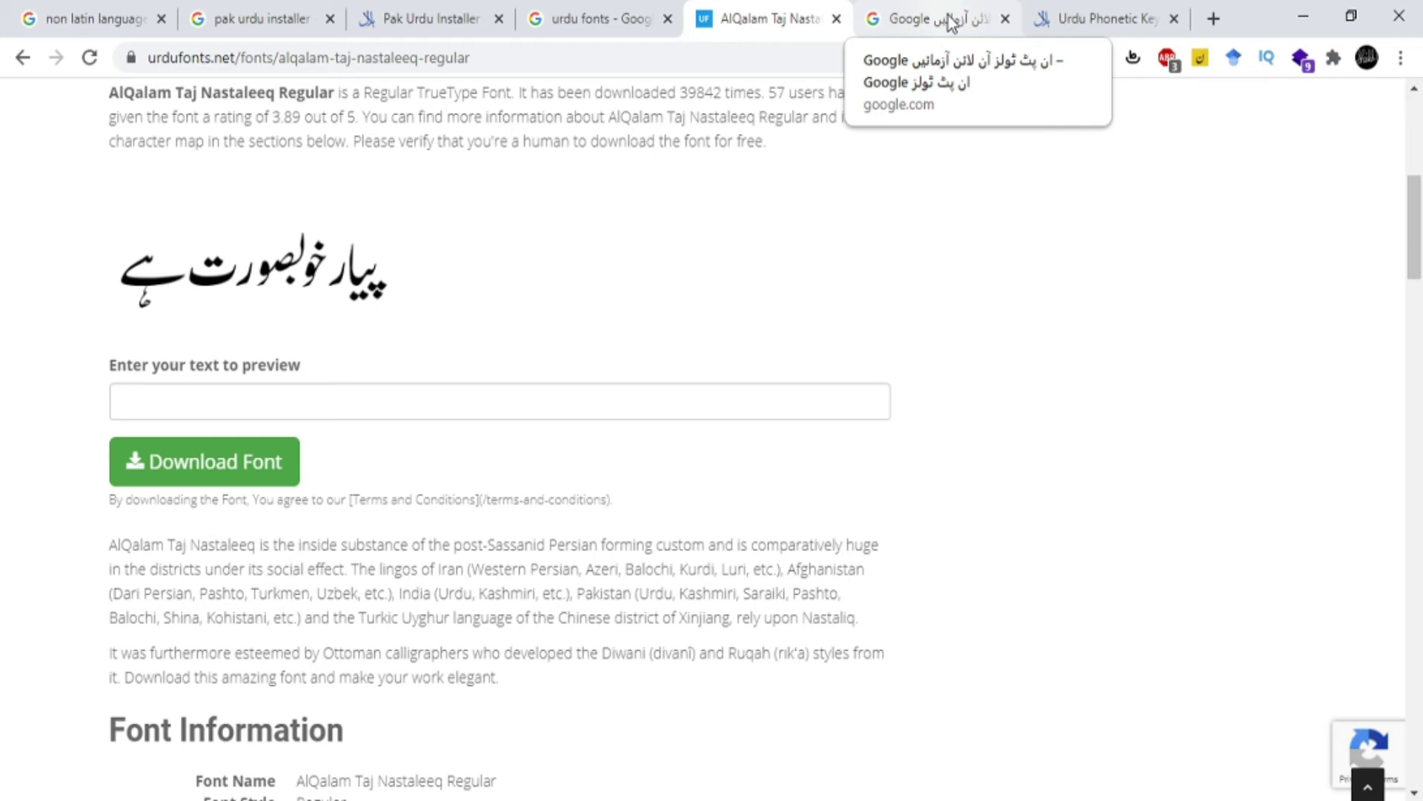
{"action": "left_click", "coordinate": [266, 3]}
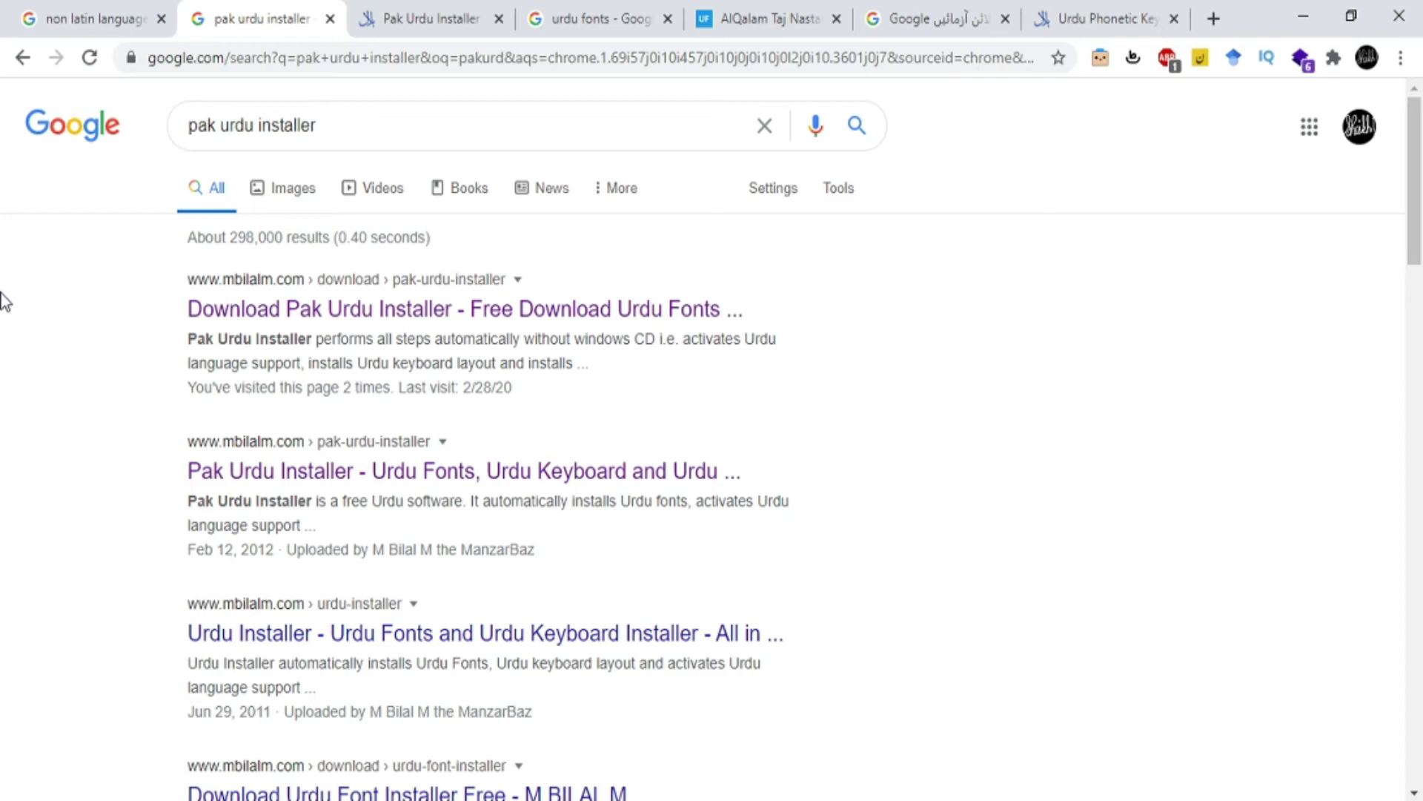
{"action": "left_click", "coordinate": [411, 6]}
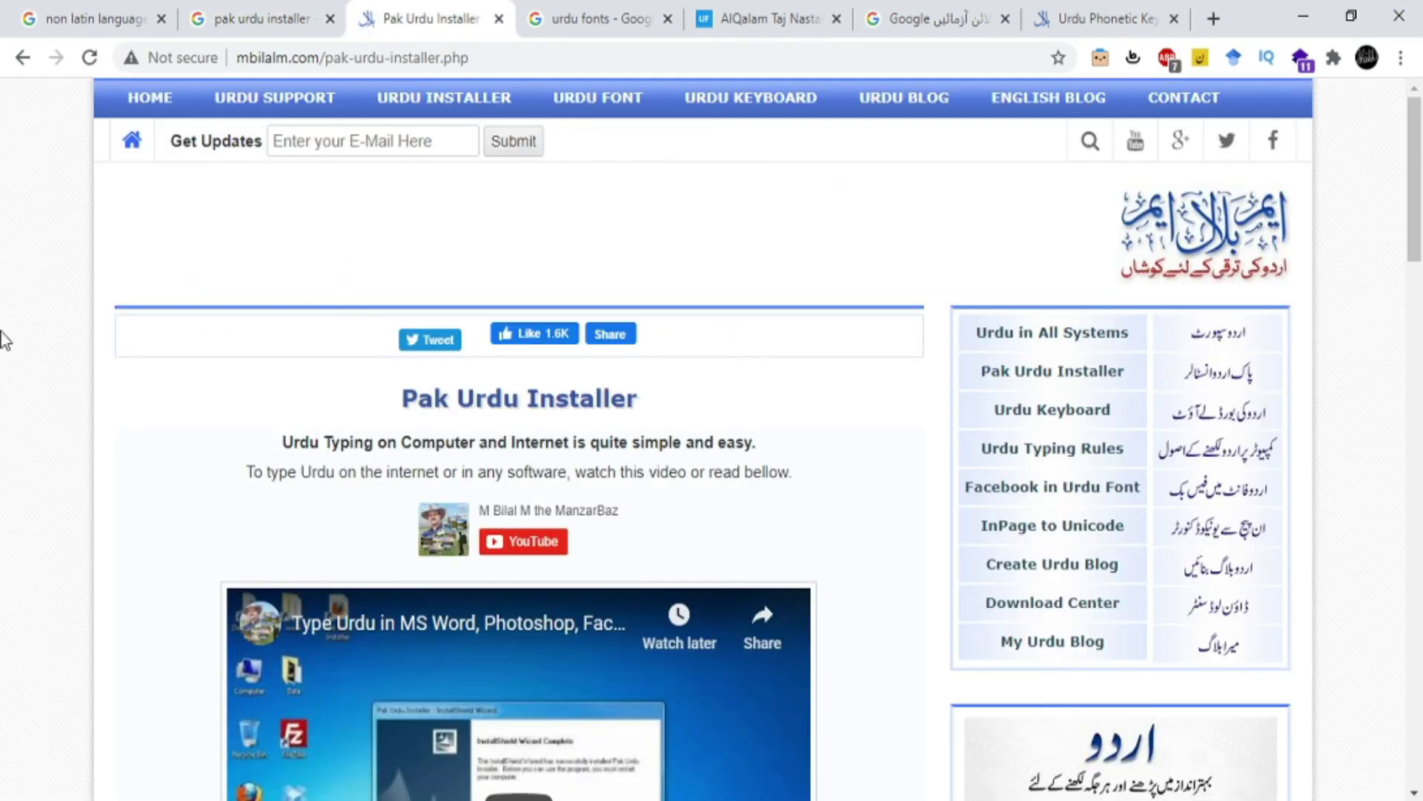
{"action": "scroll", "coordinate": [3, 340], "scroll_direction": "down", "scroll_amount": 7}
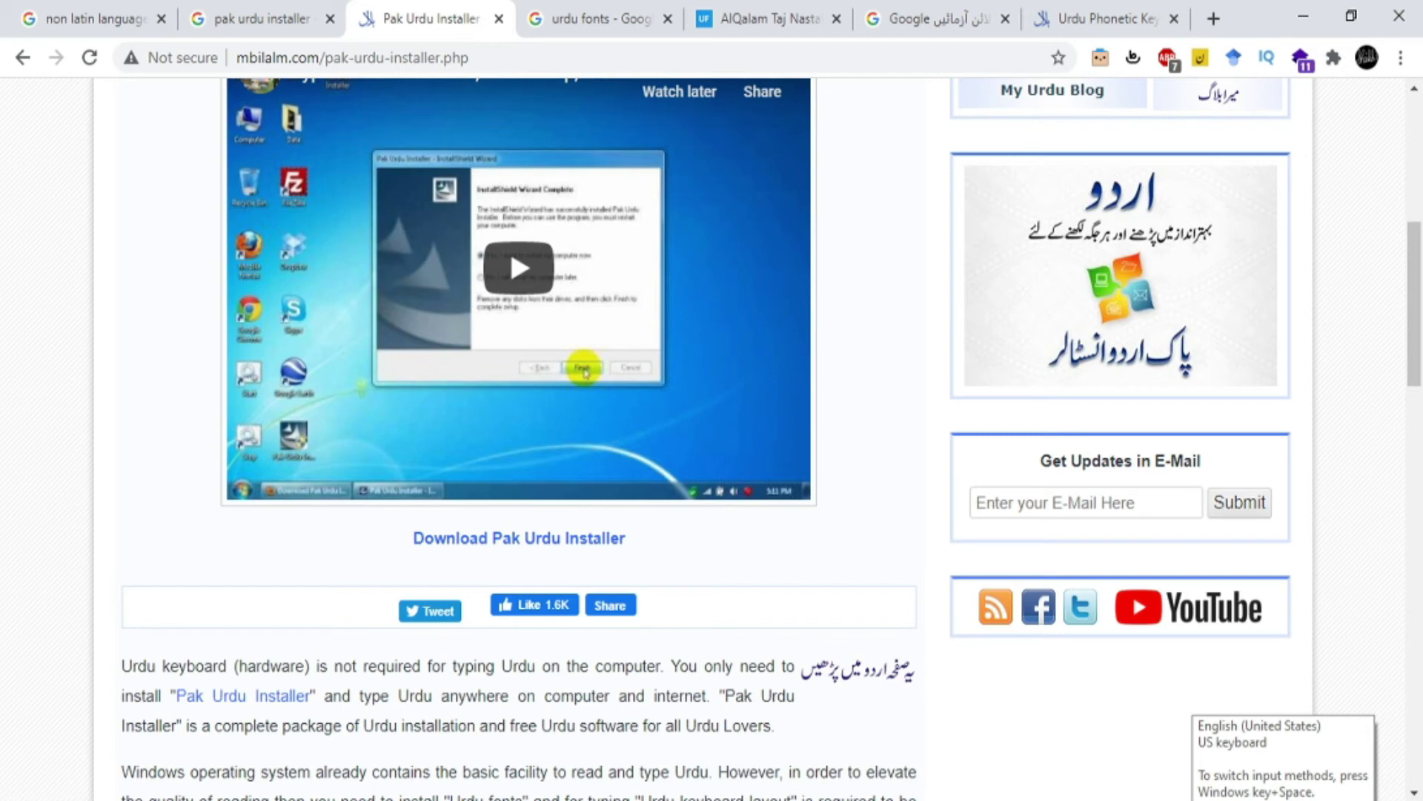
{"action": "key", "text": "super+space"}
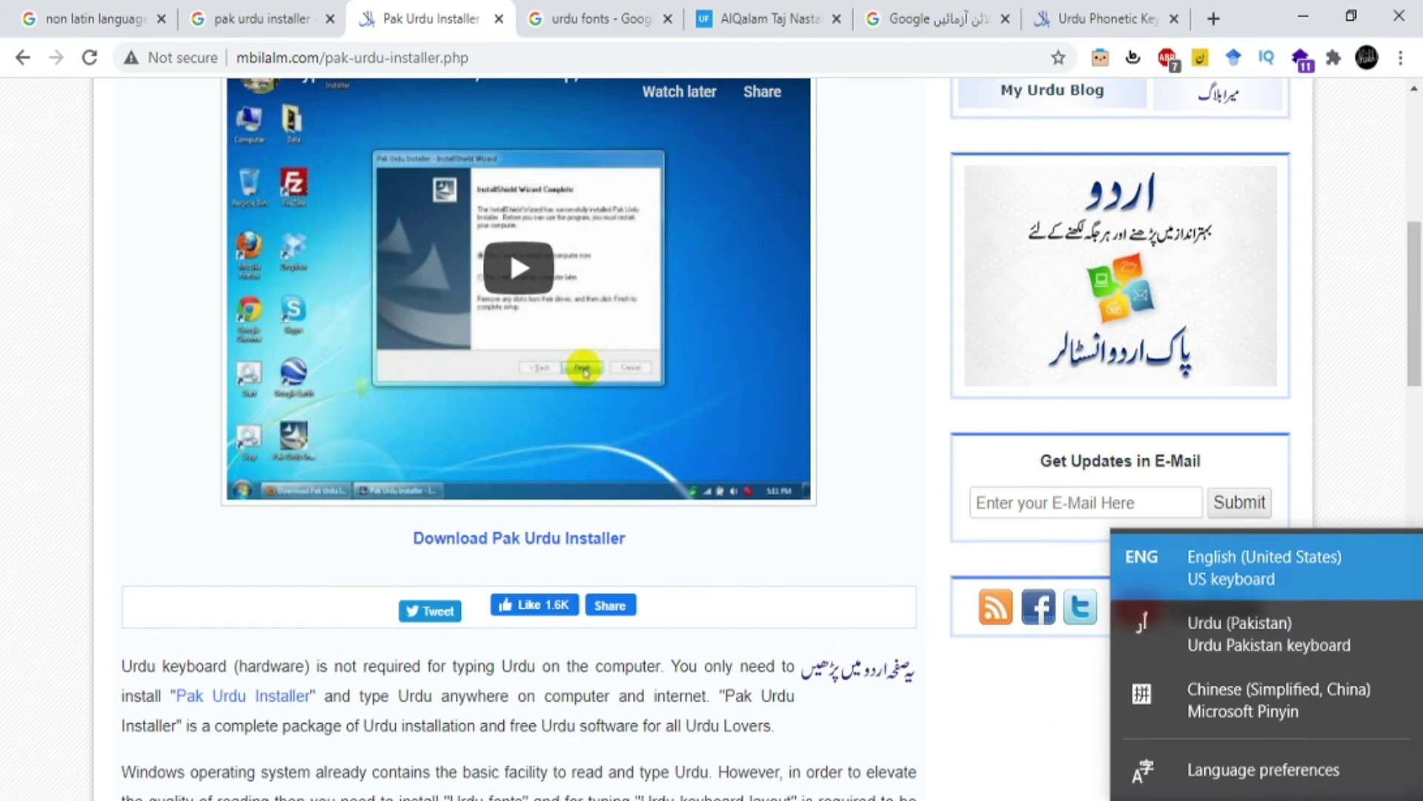
{"action": "key", "text": "Escape"}
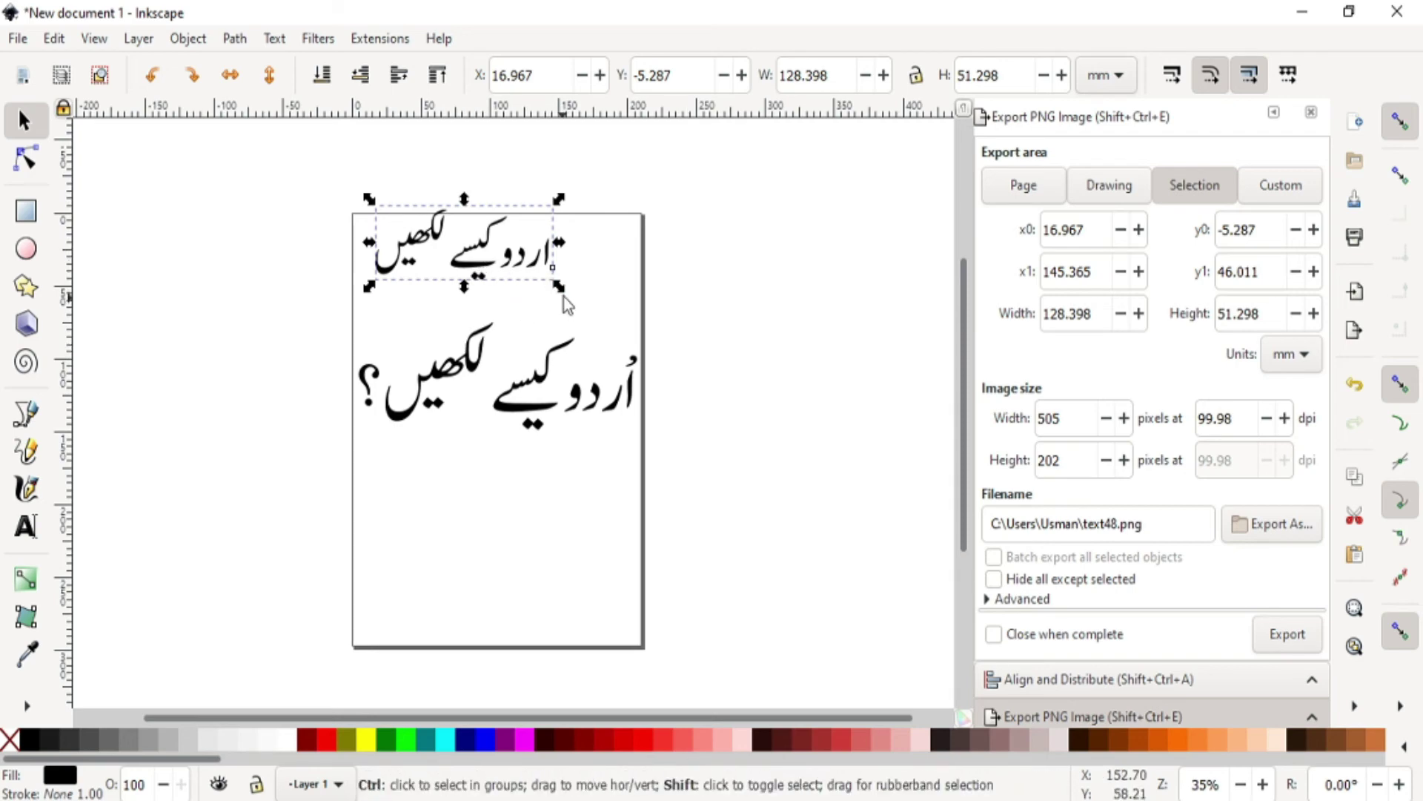
Step: In Inkscape, enlarge the upper Urdu text to about 222 by 89 mm and start editing after its first letter with the Urdu (Pakistan) keyboard
{"action": "left_click_drag", "start_coordinate": [563, 286], "coordinate": [630, 343]}
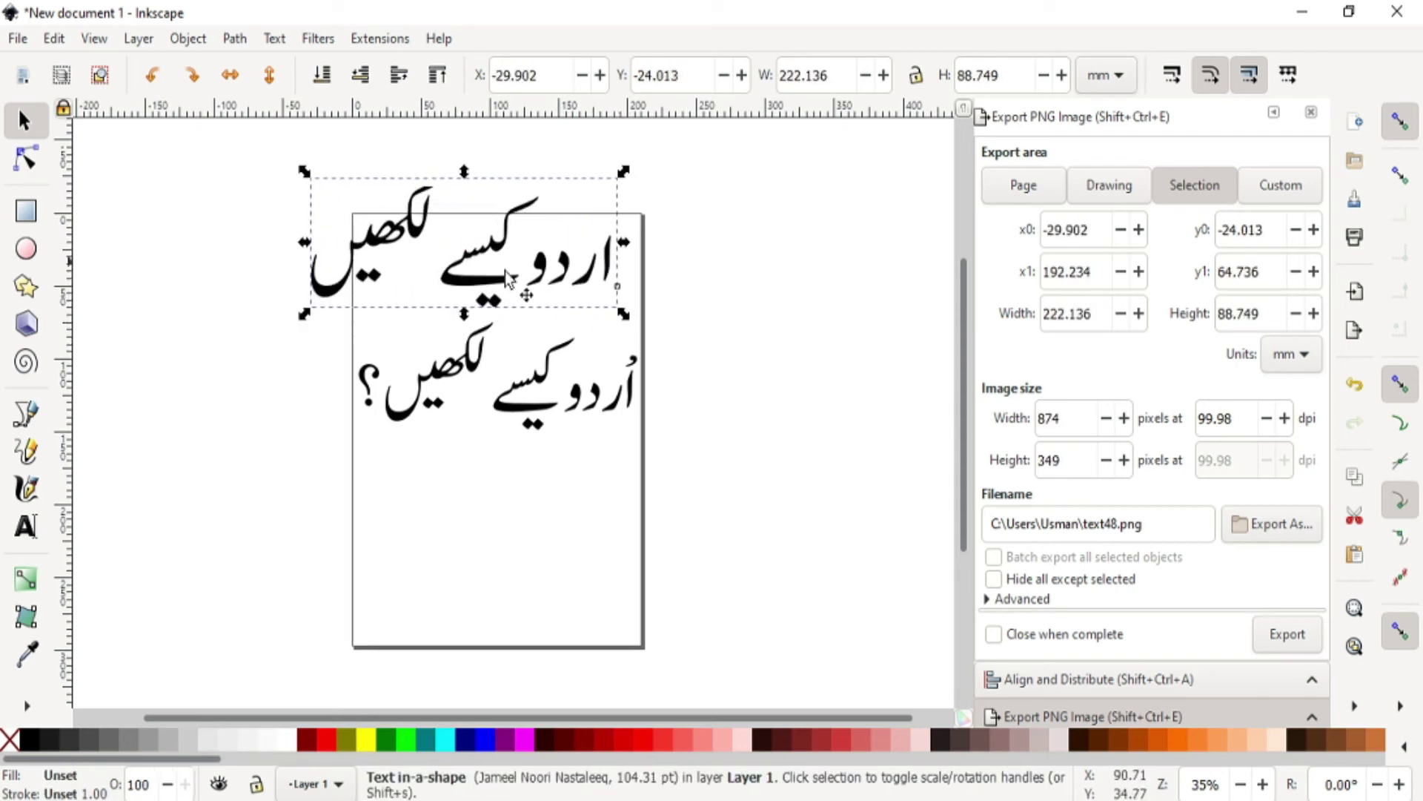
{"action": "double_click", "coordinate": [620, 288]}
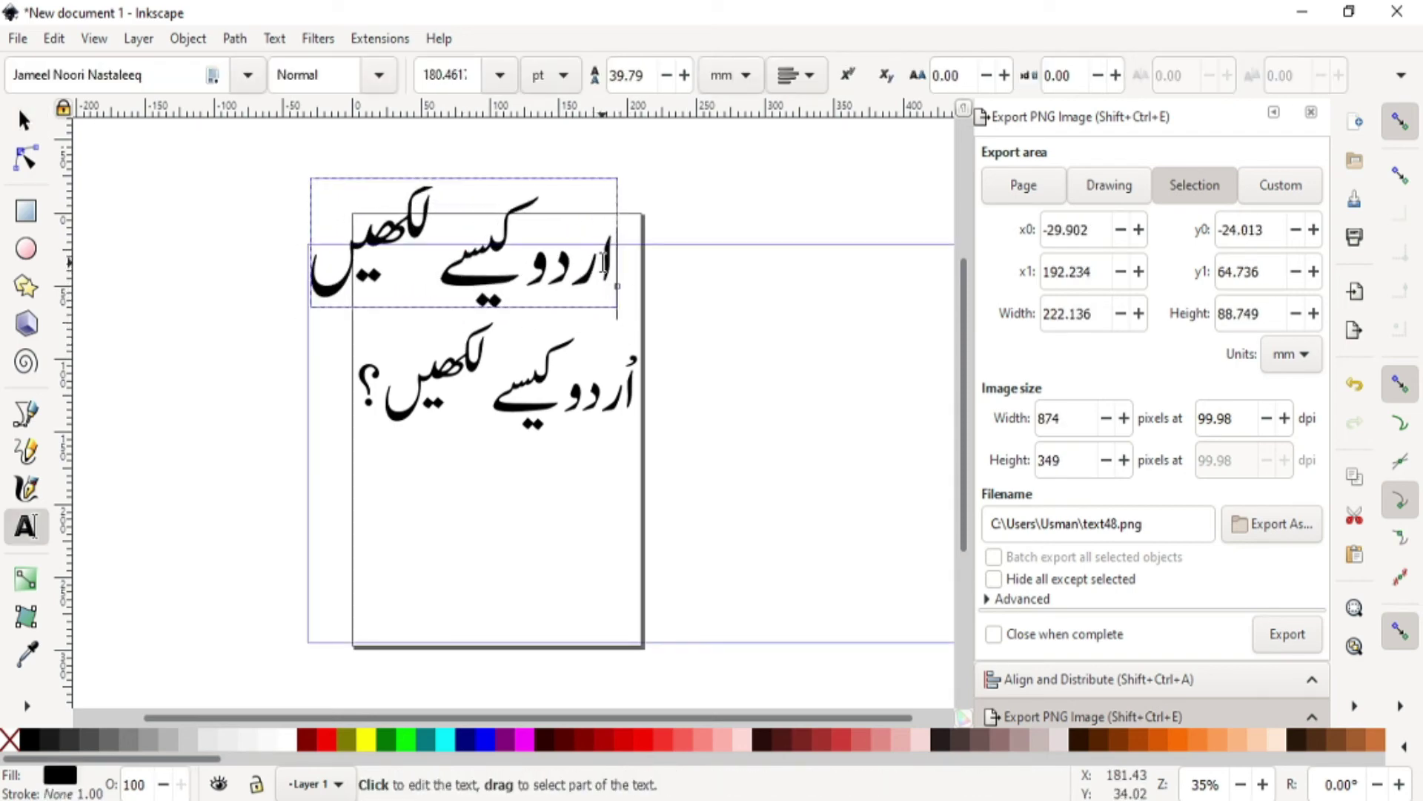
{"action": "key", "text": "super+space"}
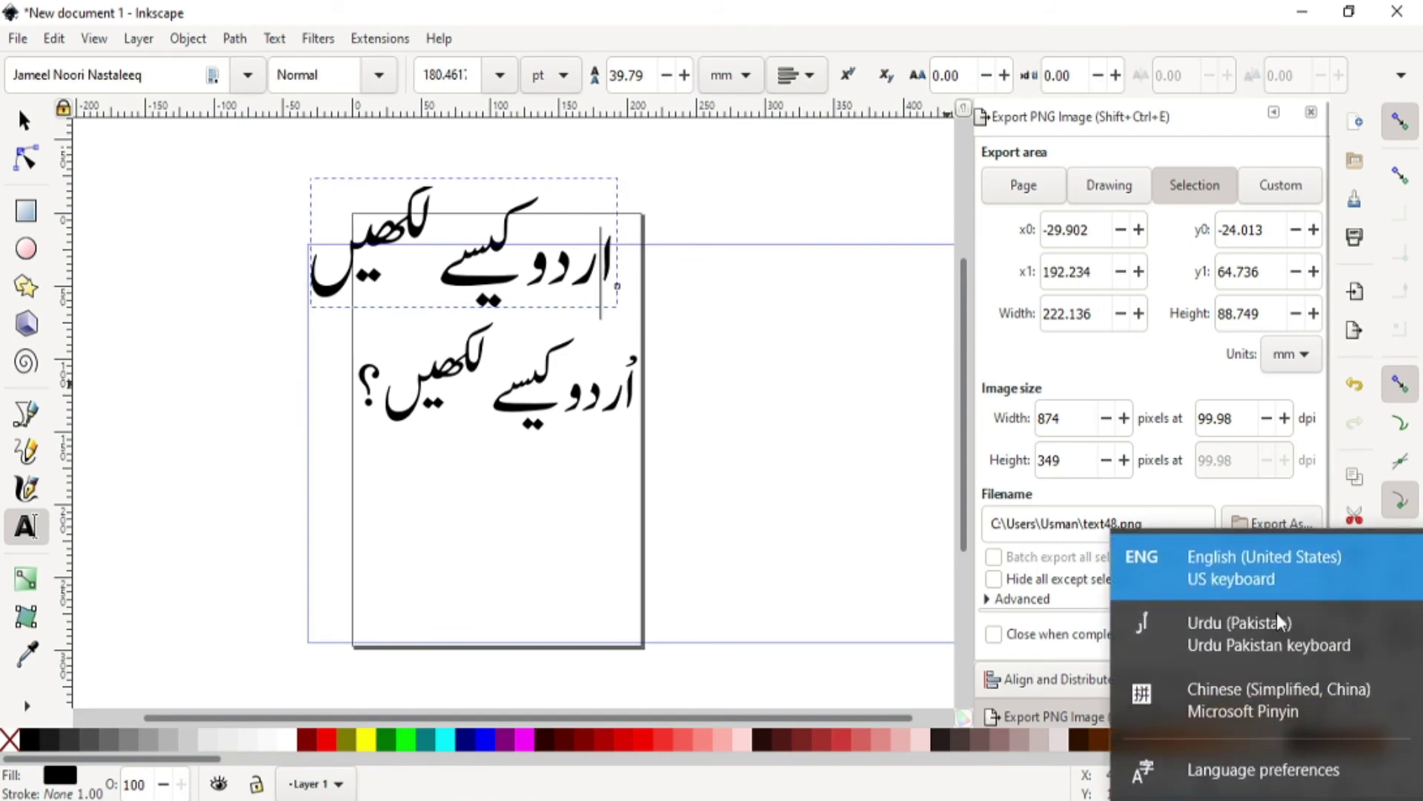
{"action": "left_click", "coordinate": [1280, 639]}
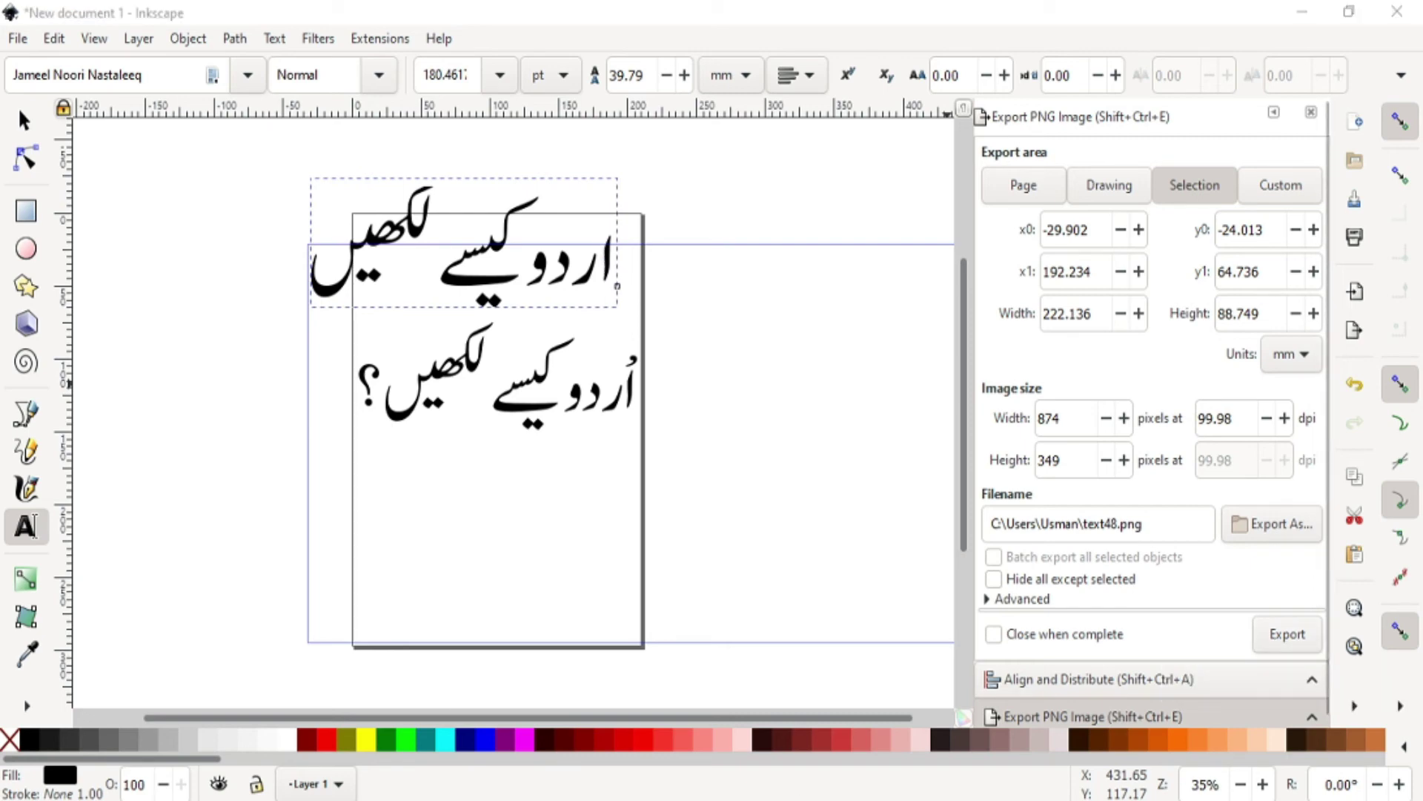
Step: Switch to Chrome and examine the normal and Shift key charts on the Urdu Phonetic Keyboard Layout page
{"action": "mouse_move", "coordinate": [693, 797]}
{"action": "left_click", "coordinate": [838, 708]}
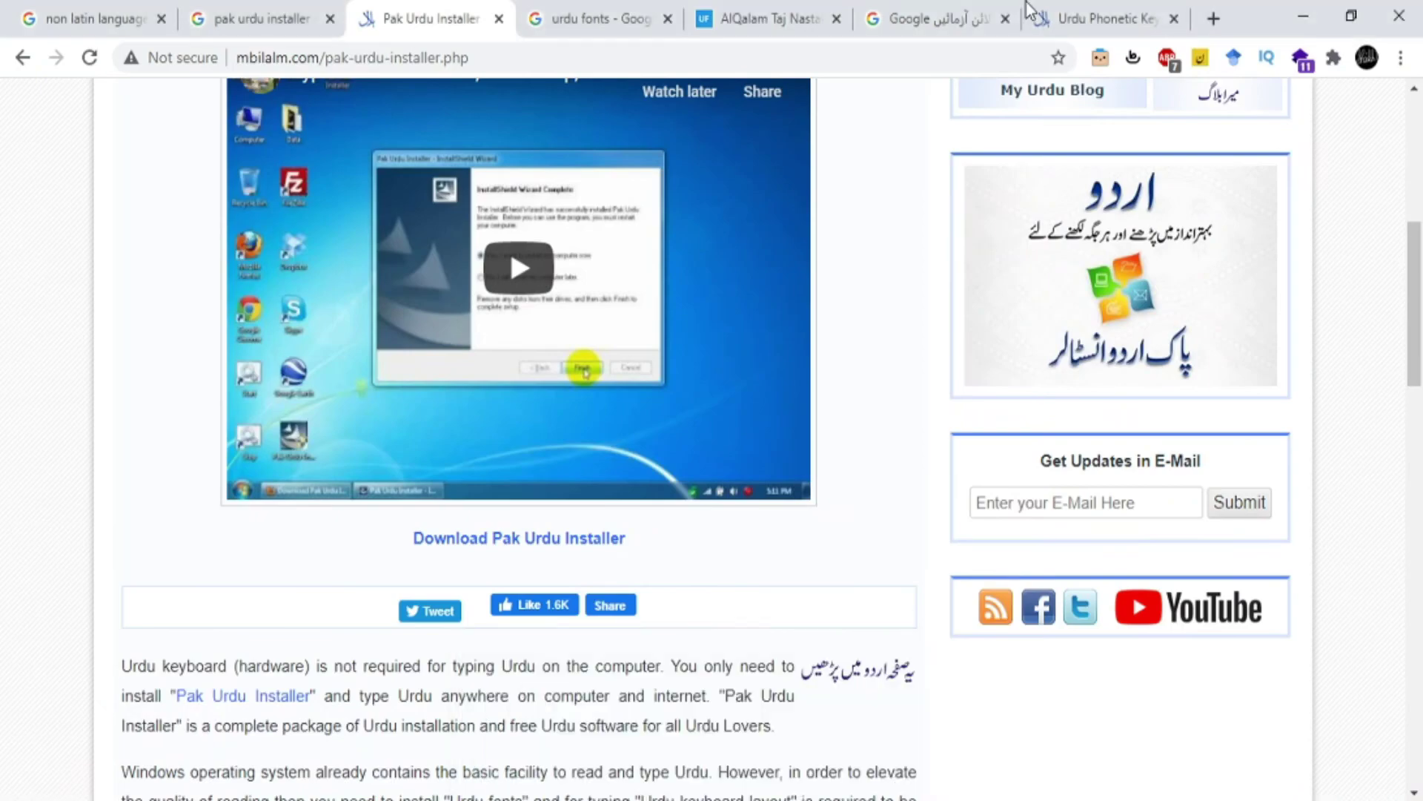
{"action": "left_click", "coordinate": [1135, 17]}
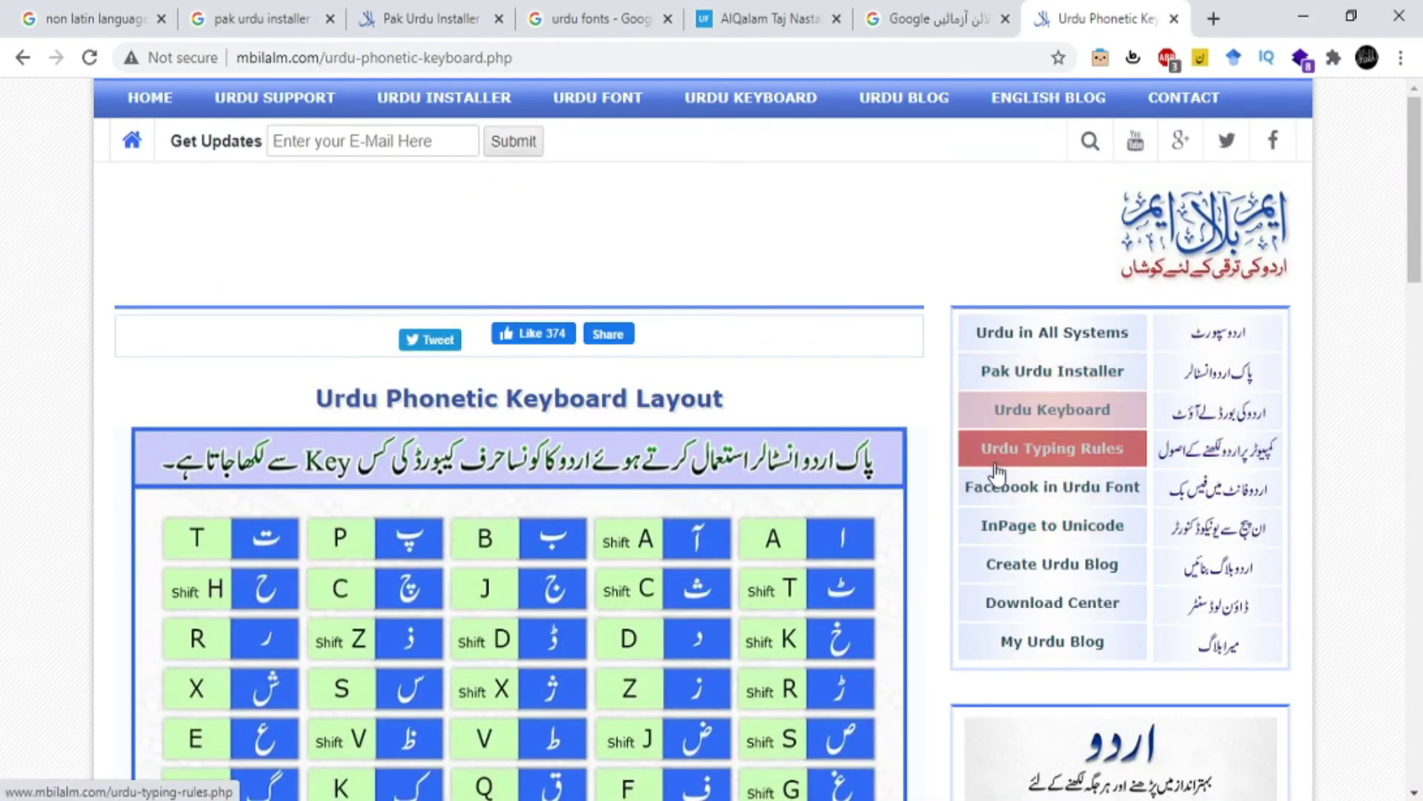
{"action": "scroll", "coordinate": [86, 407], "scroll_direction": "down", "scroll_amount": 12}
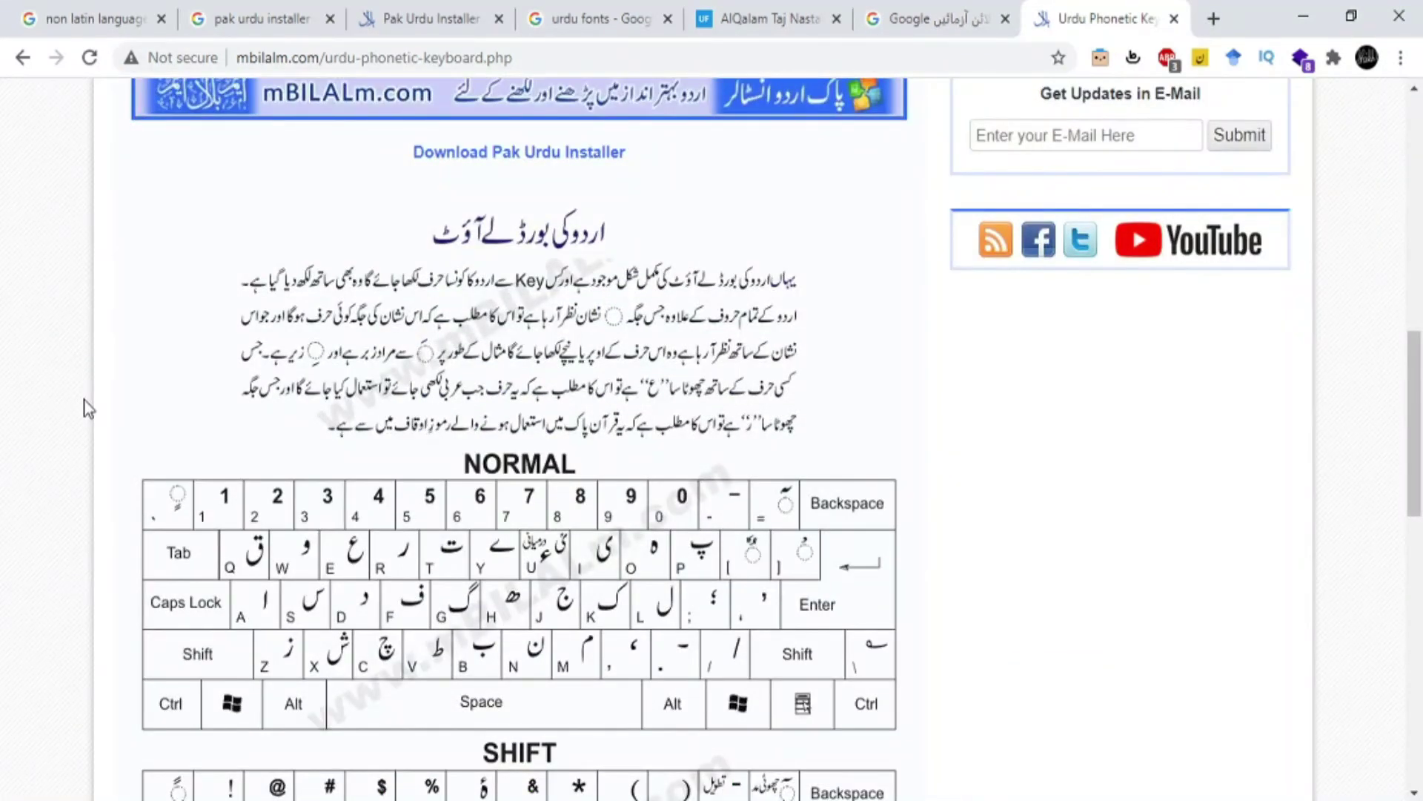
{"action": "scroll", "coordinate": [86, 407], "scroll_direction": "down", "scroll_amount": 5}
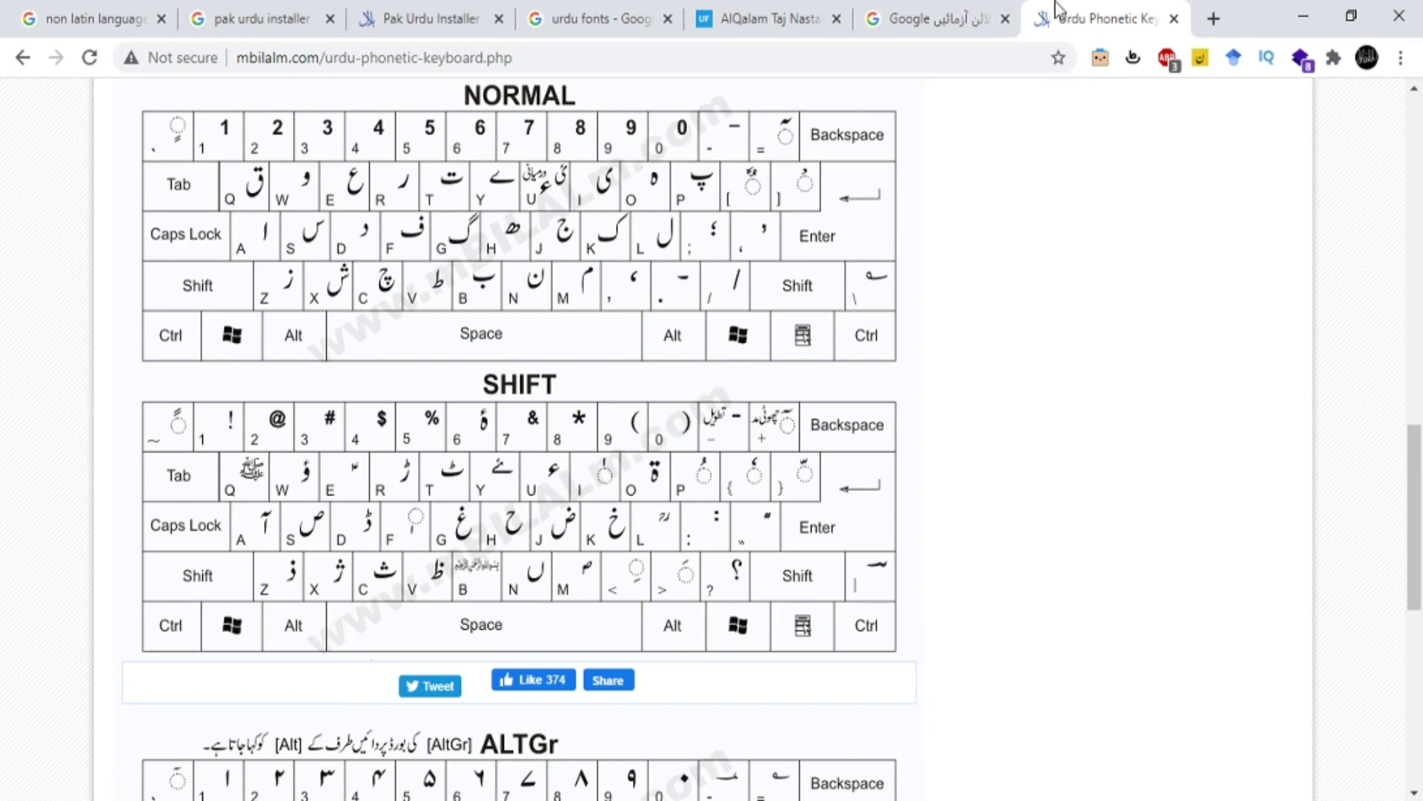
Step: Back in Inkscape, add the pesh mark (ُ) after the first letter of the upper Urdu text and convert the text to a path
{"action": "left_click", "coordinate": [1304, 16]}
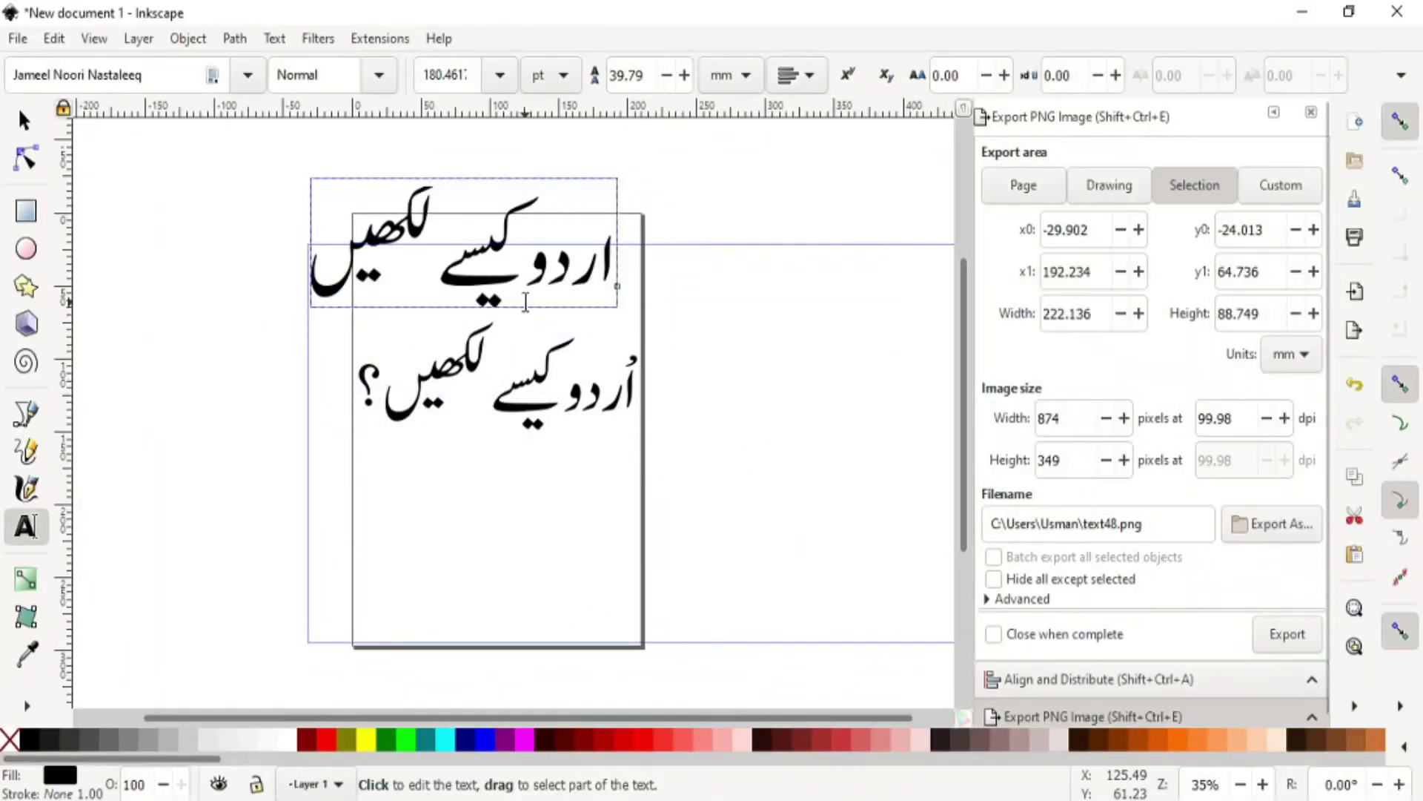
{"action": "type", "text": "ُ"}
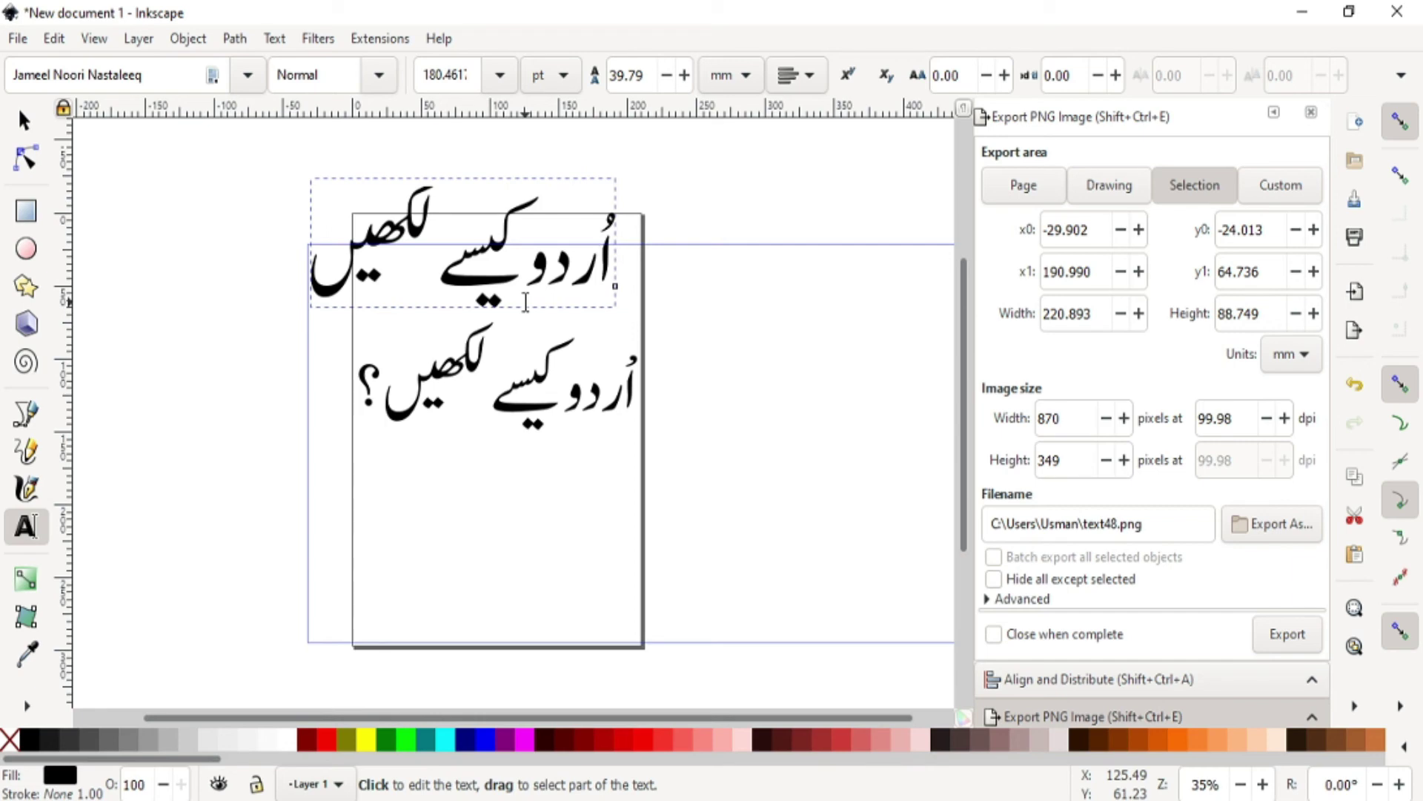
{"action": "left_click", "coordinate": [23, 122]}
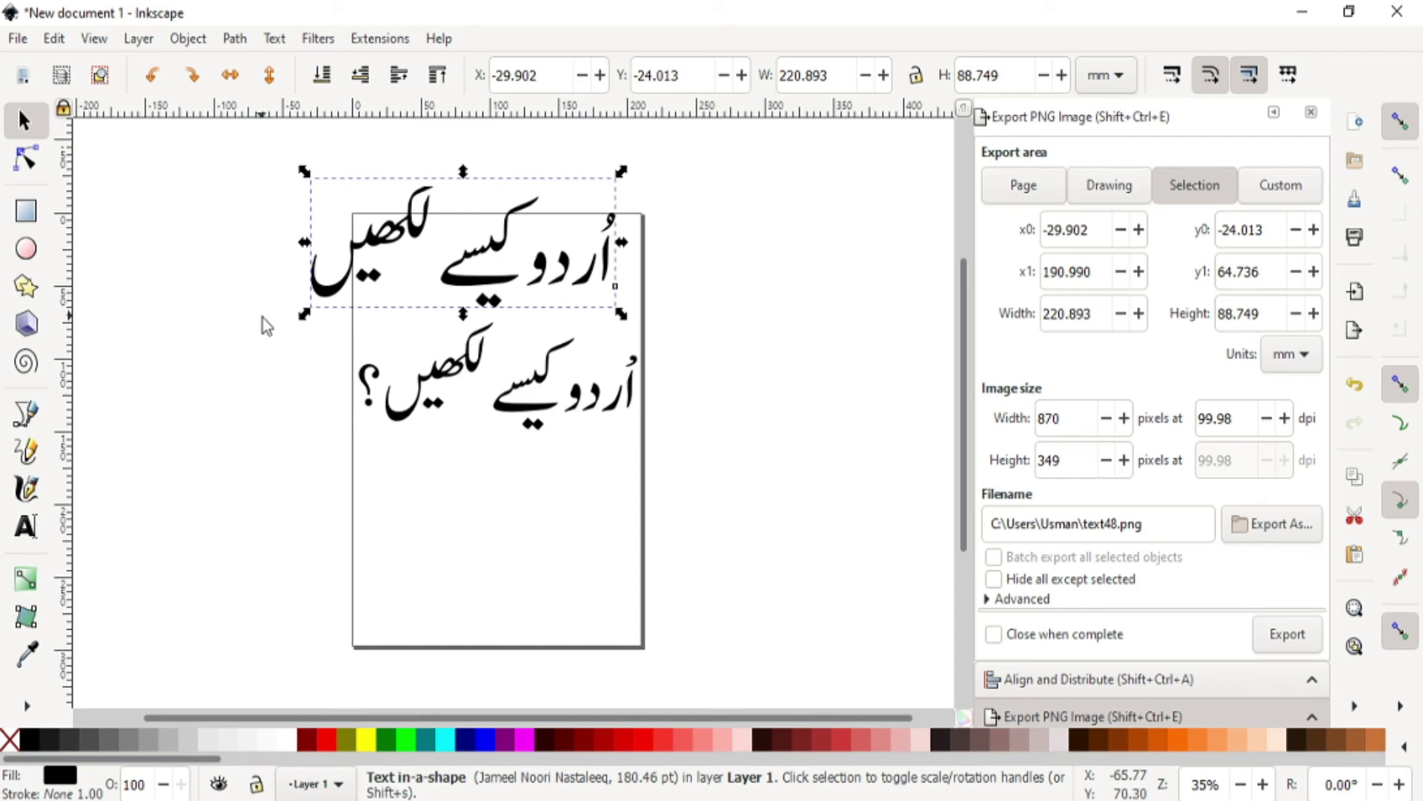
{"action": "left_click", "coordinate": [235, 41]}
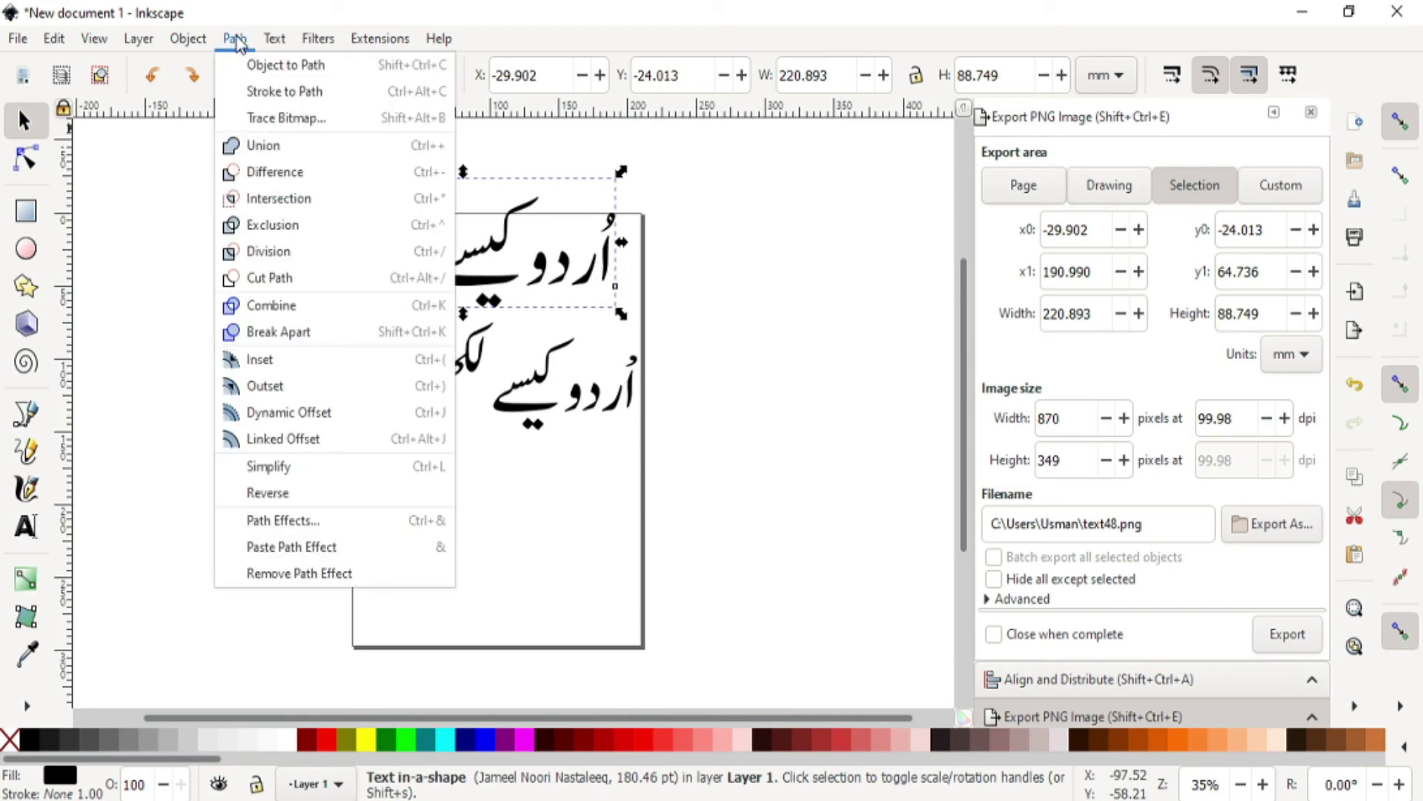
{"action": "left_click", "coordinate": [269, 72]}
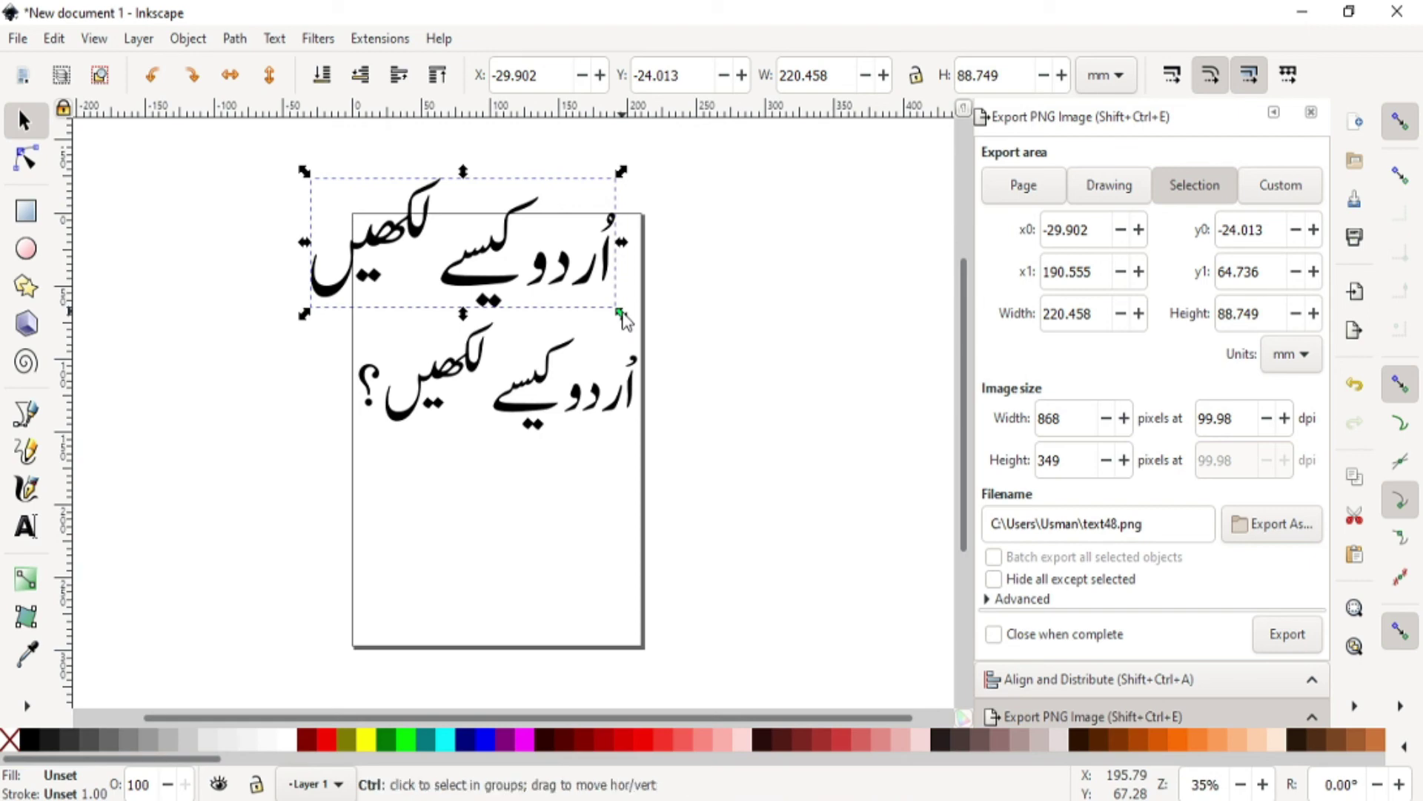
Step: Scale the converted upper Urdu text down to about 157 by 63 mm and fill it with Blue (#0000FF)
{"action": "left_click_drag", "start_coordinate": [622, 315], "coordinate": [664, 304]}
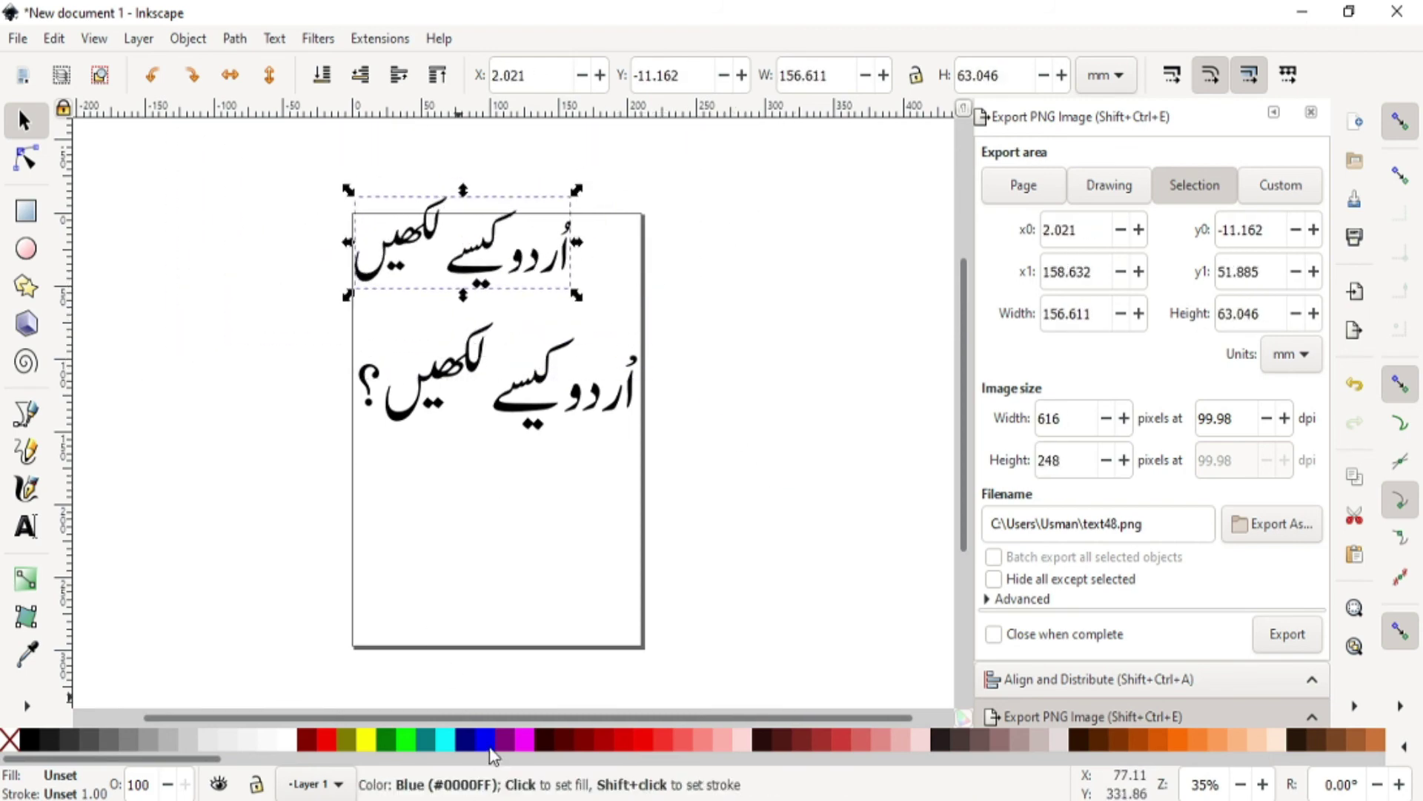
{"action": "left_click", "coordinate": [485, 742]}
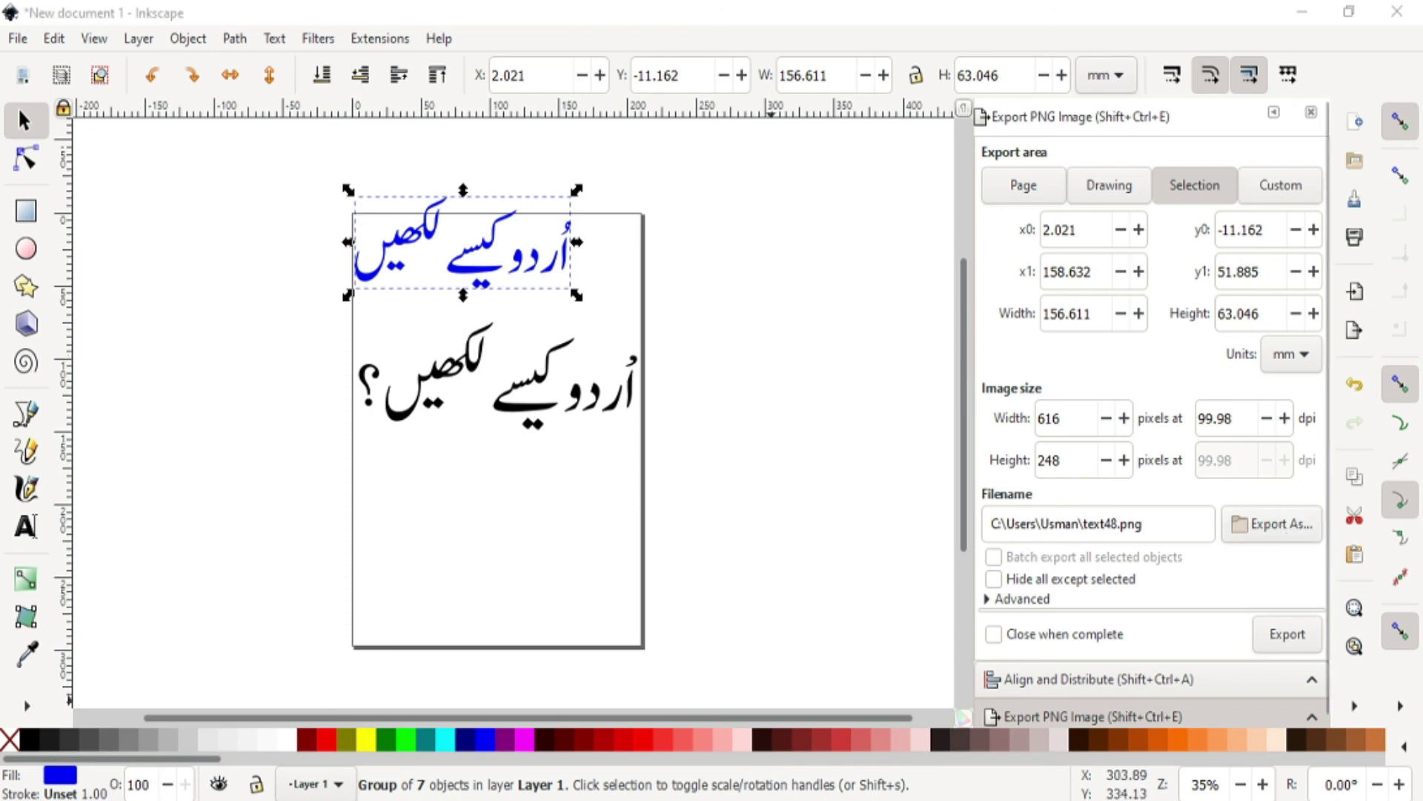
Step: Switch to Chrome and activate the first اردو input method, the transliteration one, in the Input Tools extension
{"action": "left_click", "coordinate": [776, 747]}
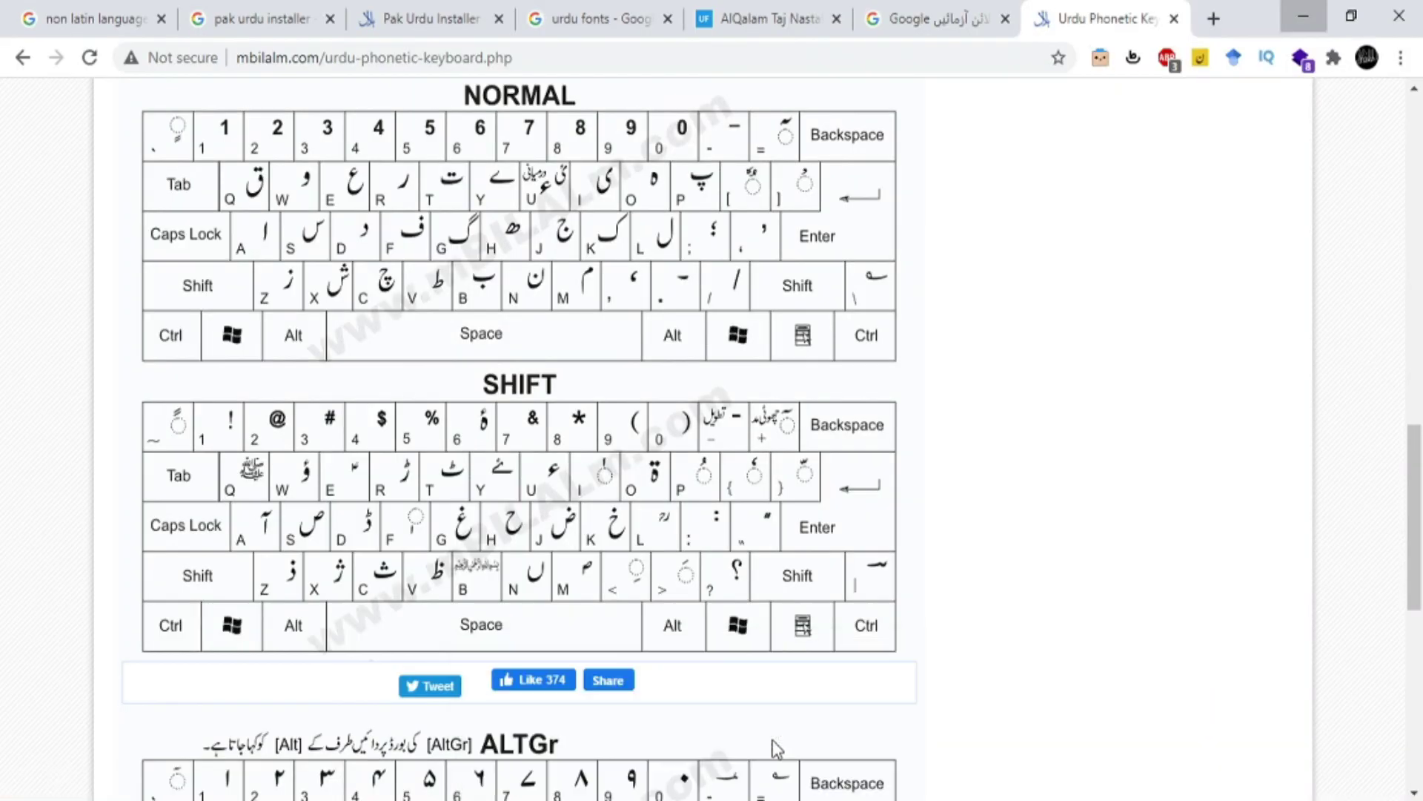
{"action": "left_click", "coordinate": [1133, 60]}
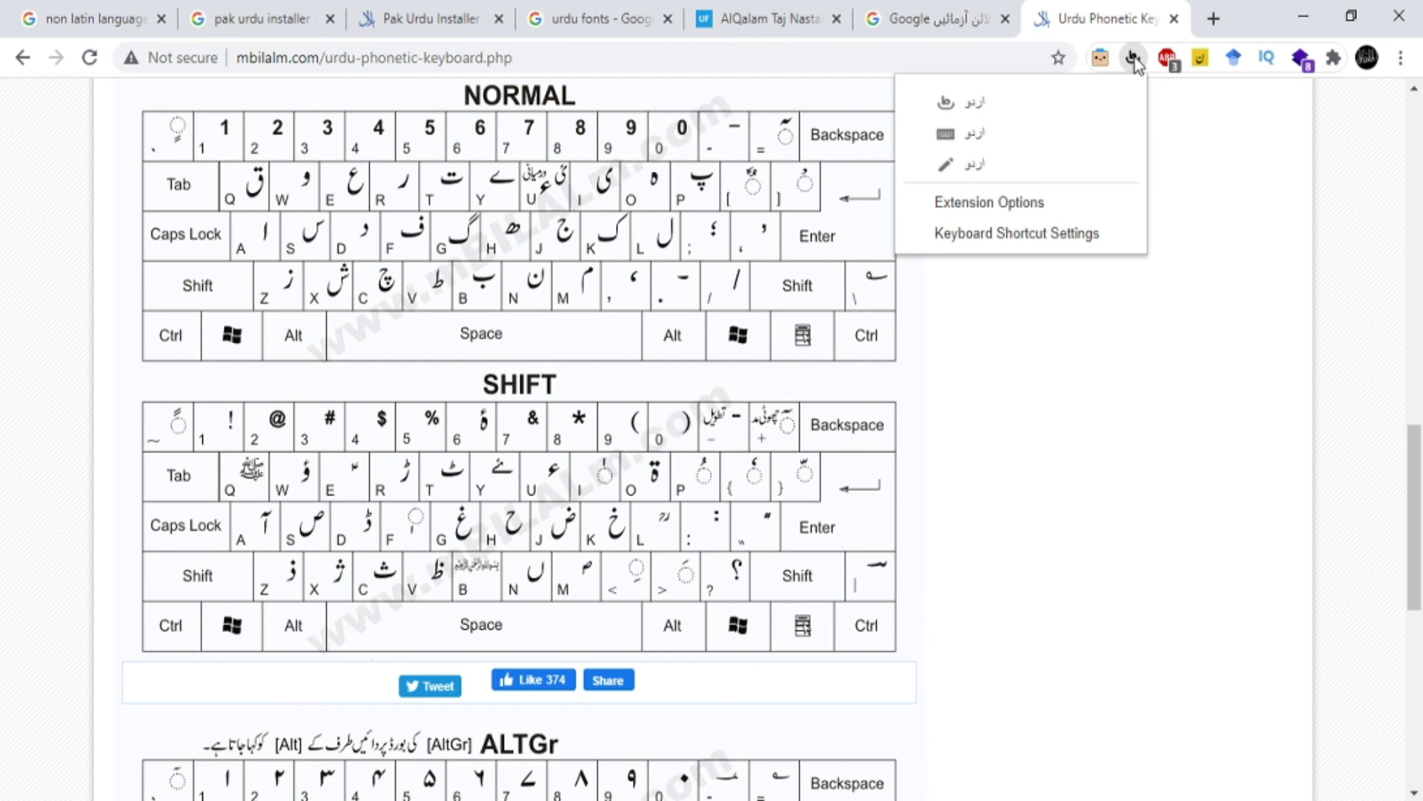
{"action": "left_click", "coordinate": [977, 111]}
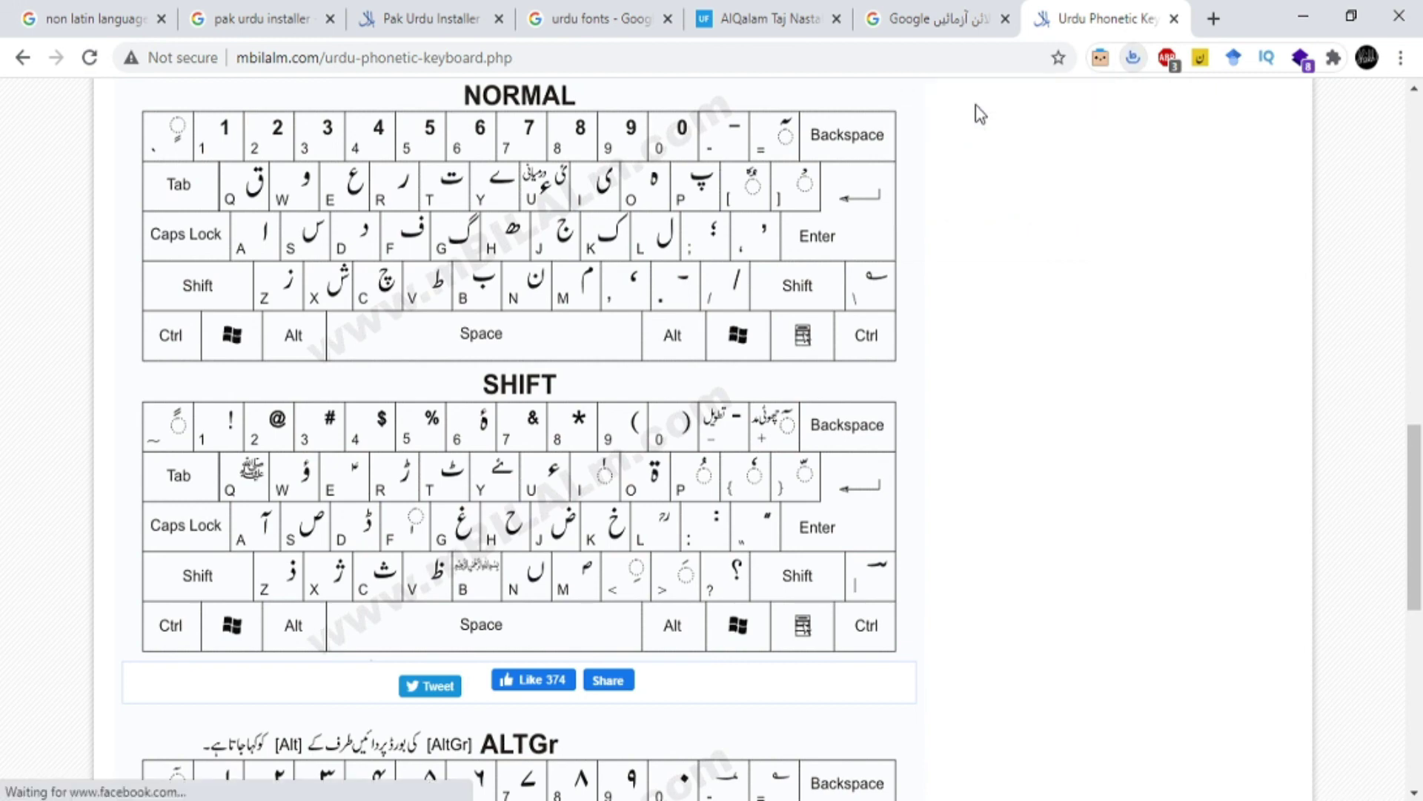
Step: Try entering the Urdu letters "فگدفدف" in the browser's address field and clear them again
{"action": "left_click", "coordinate": [734, 54]}
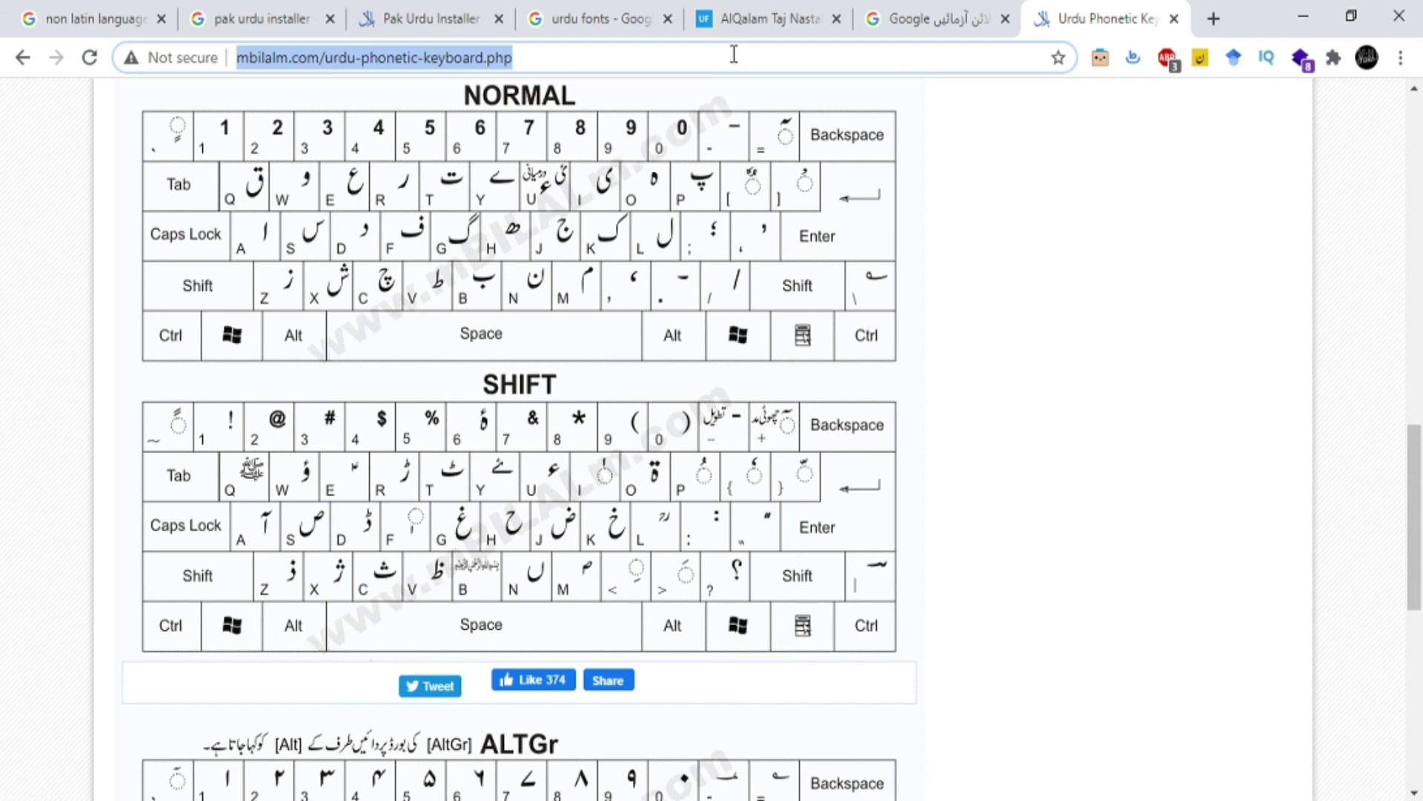
{"action": "type", "text": "فگدفدف"}
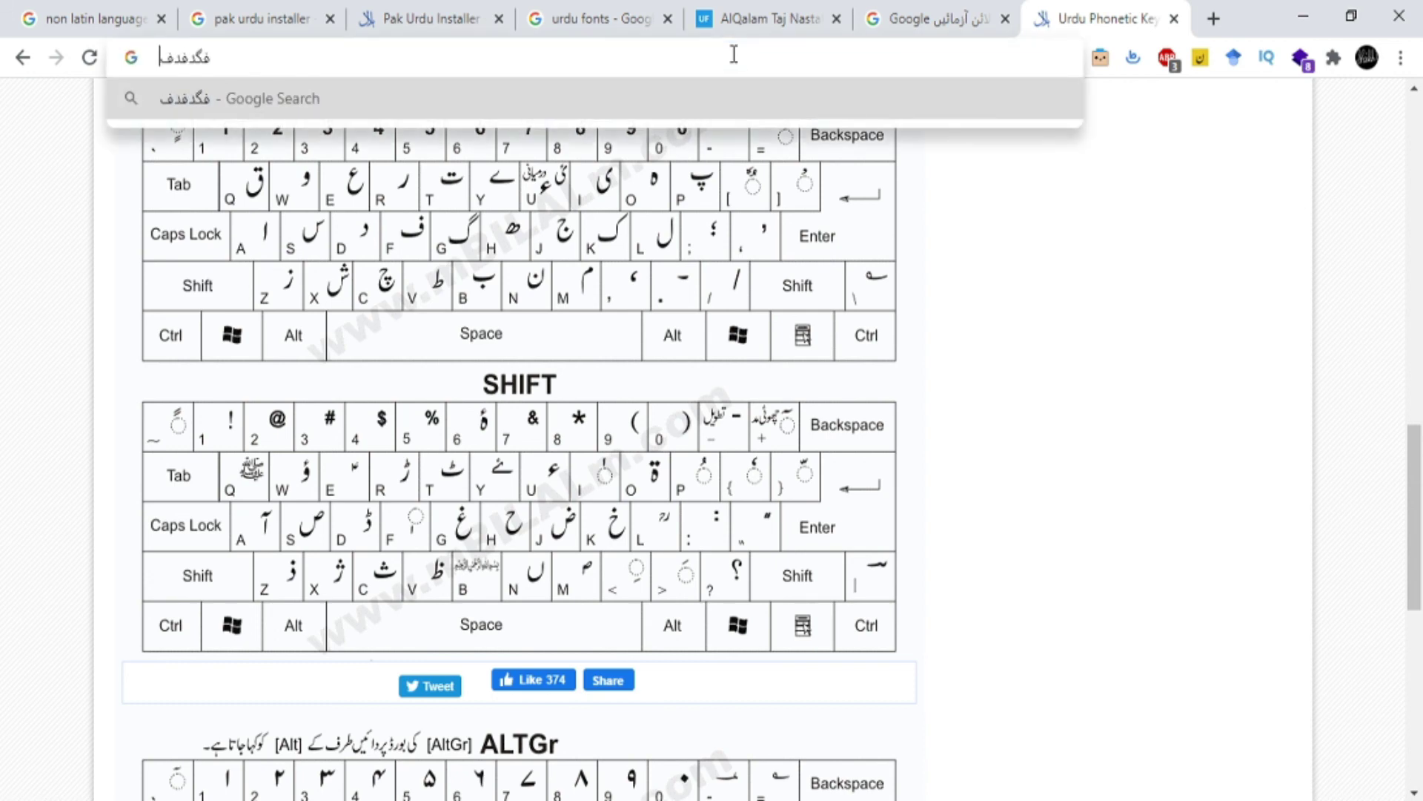
{"action": "key", "text": "BackSpace"}
{"action": "key", "text": "BackSpace"}
{"action": "key", "text": "BackSpace"}
{"action": "key", "text": "BackSpace"}
{"action": "key", "text": "BackSpace"}
{"action": "key", "text": "BackSpace"}
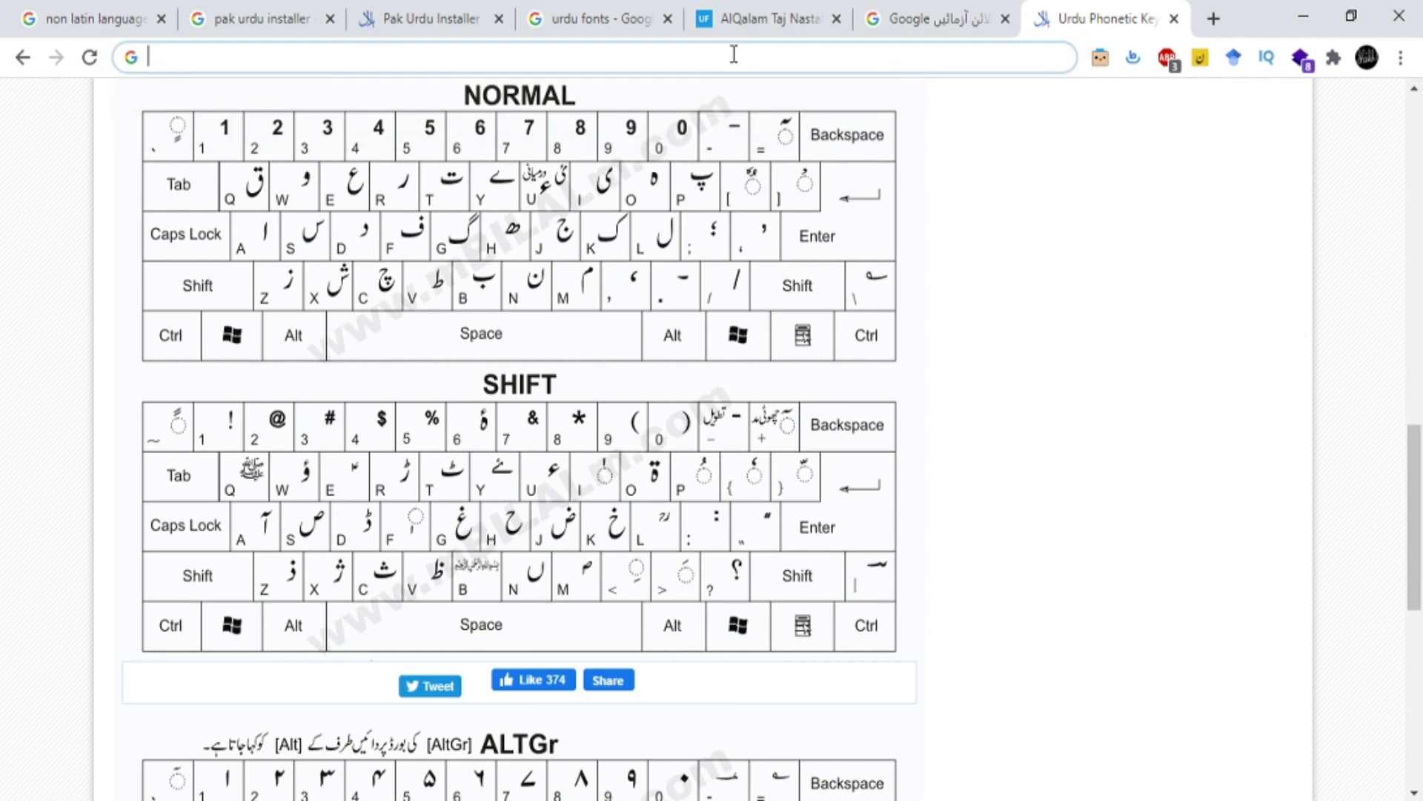